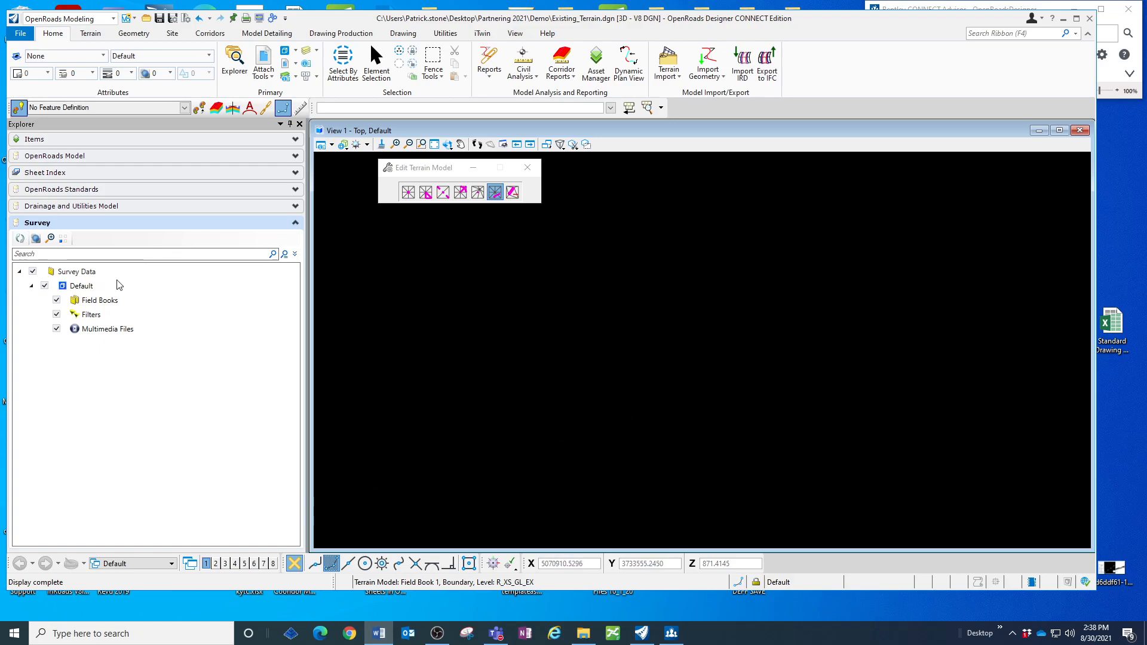
# Create a new field book in the Default survey data and expand the field book list
pyautogui.rightClick(92, 304)
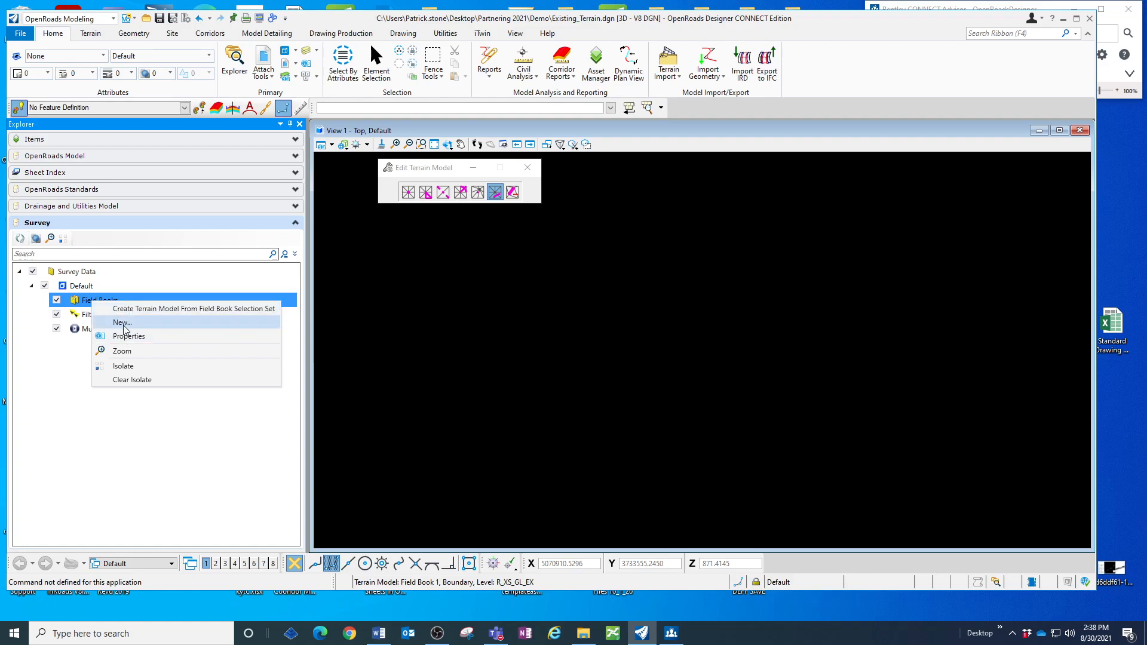
pyautogui.click(126, 324)
pyautogui.click(44, 301)
# Import the Bentley Survey Format file Survey.SQLITE from the Demo folder into Field Book 1
pyautogui.rightClick(104, 315)
pyautogui.moveTo(161, 380)
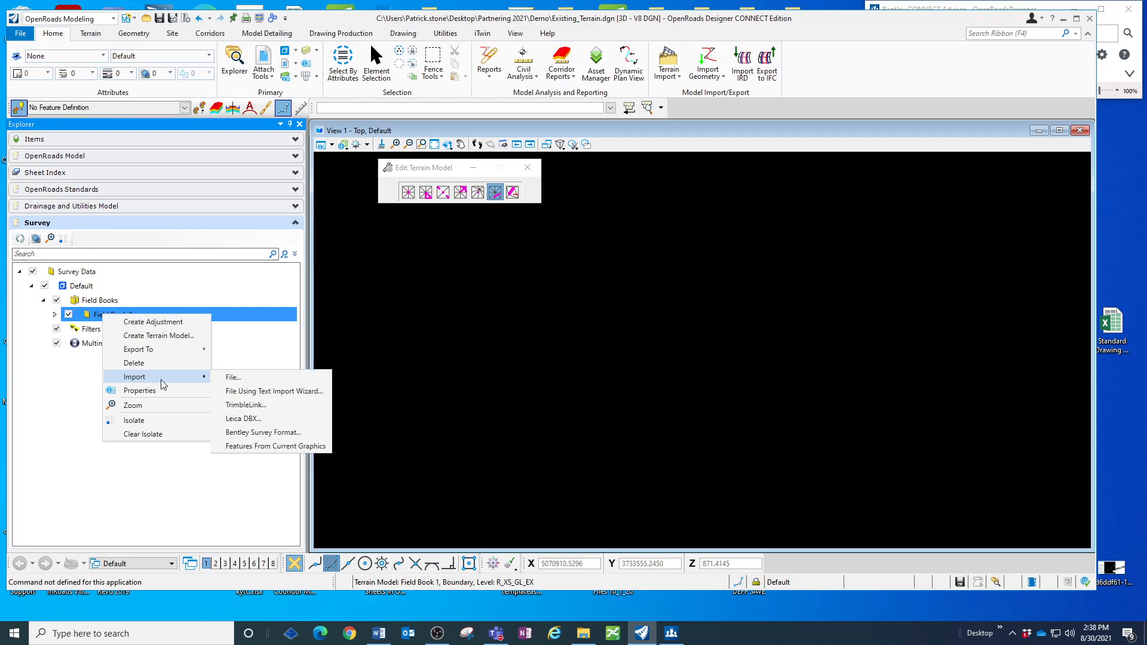
pyautogui.click(279, 434)
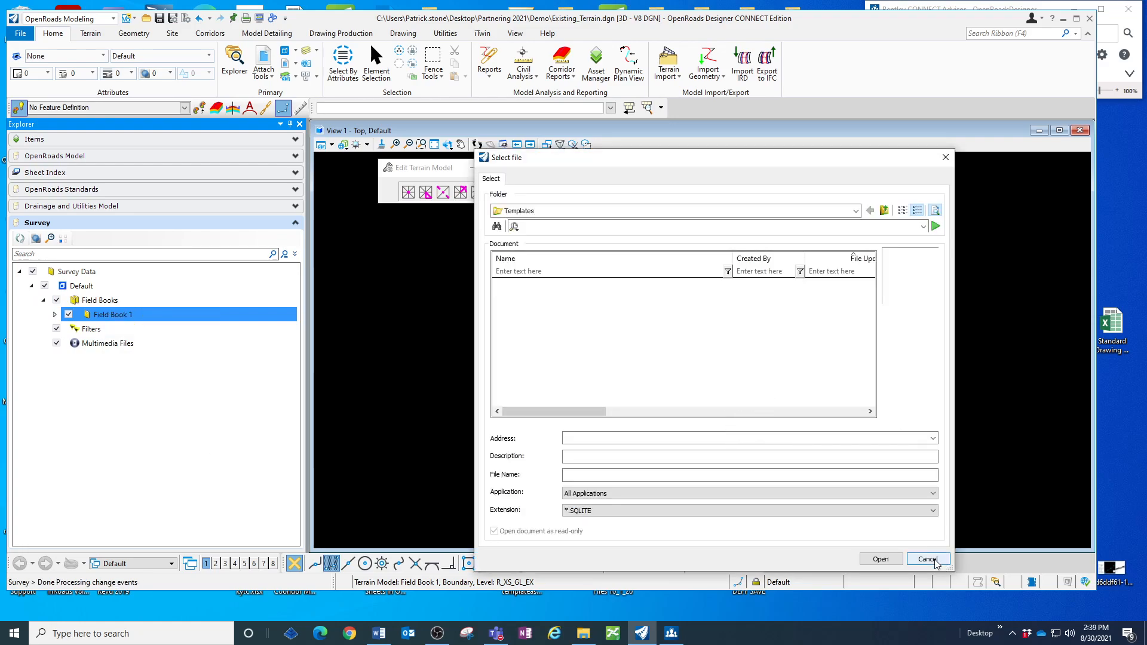
pyautogui.click(935, 561)
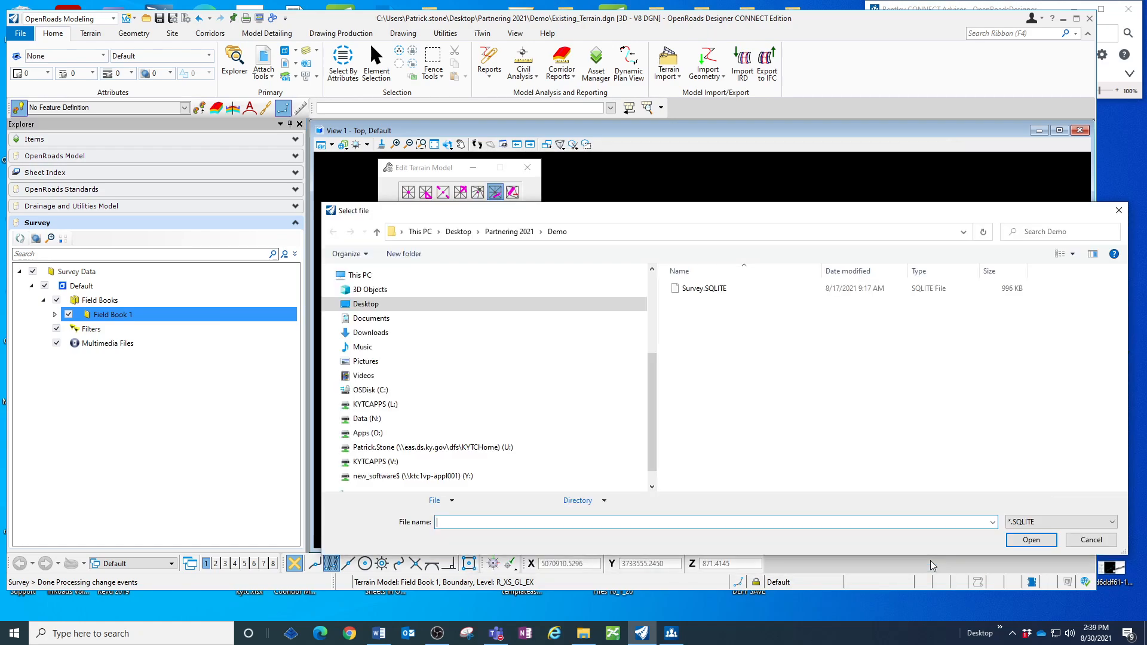
pyautogui.click(711, 288)
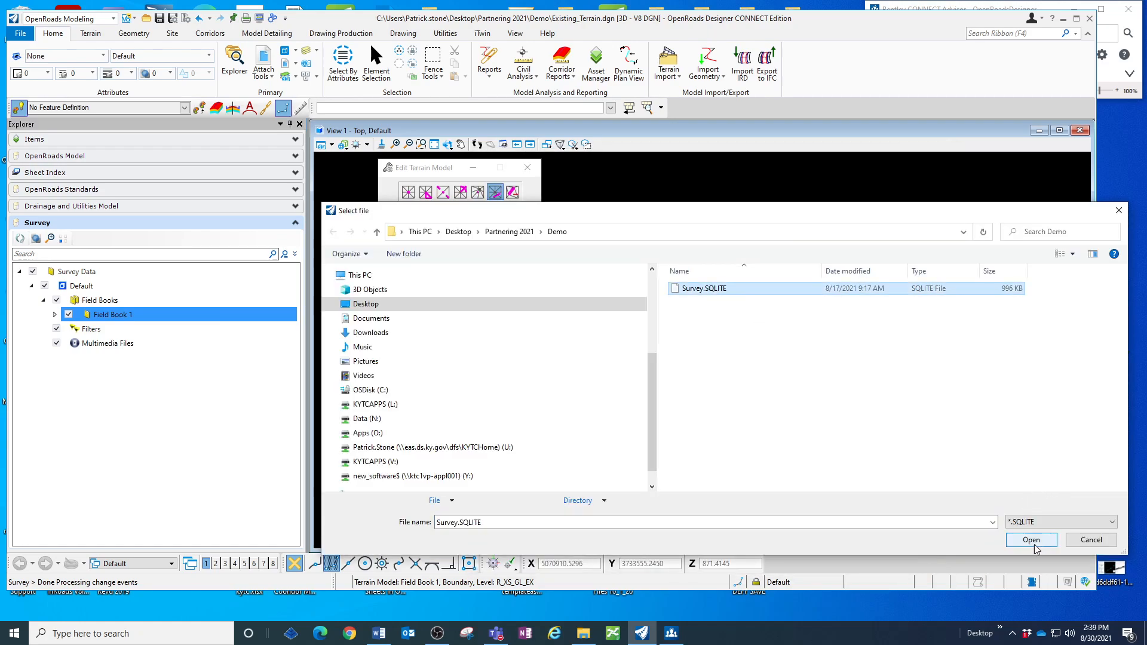
pyautogui.click(1030, 541)
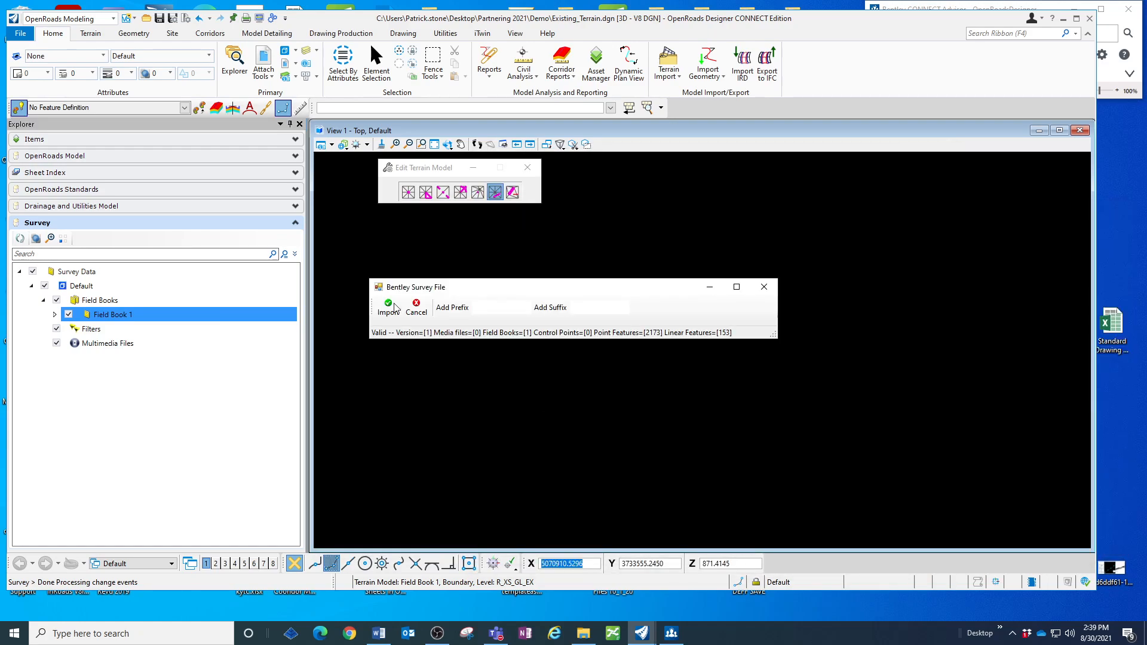
pyautogui.click(385, 311)
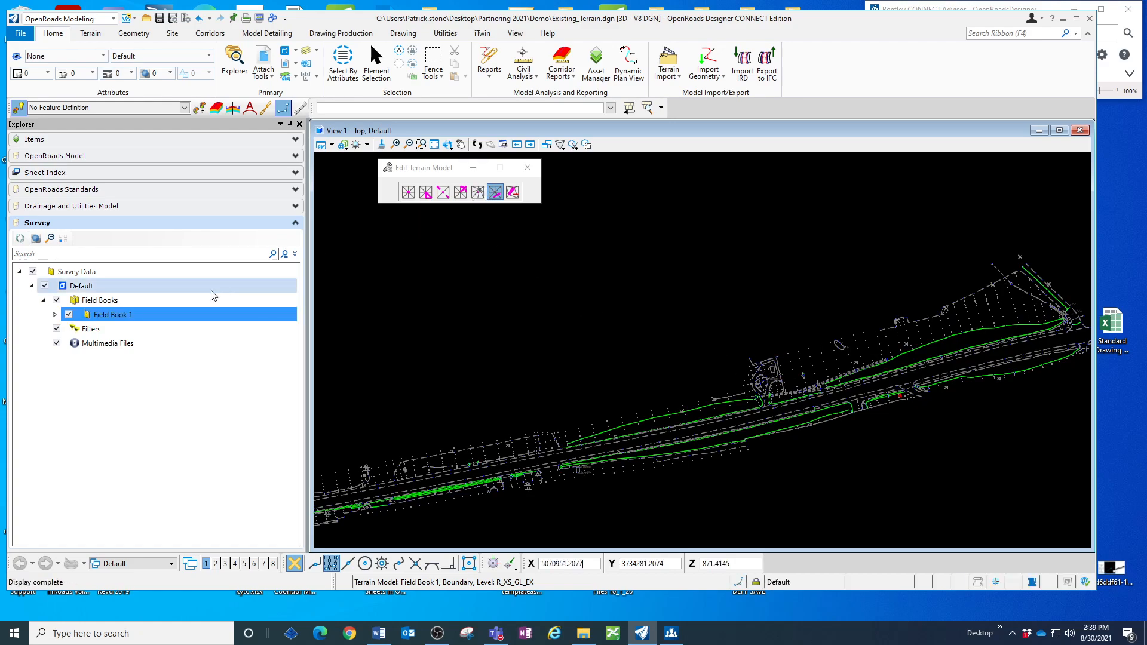
# Create a terrain model from Field Book 1 and expand the drawing's Terrain Models list to check it
pyautogui.click(58, 156)
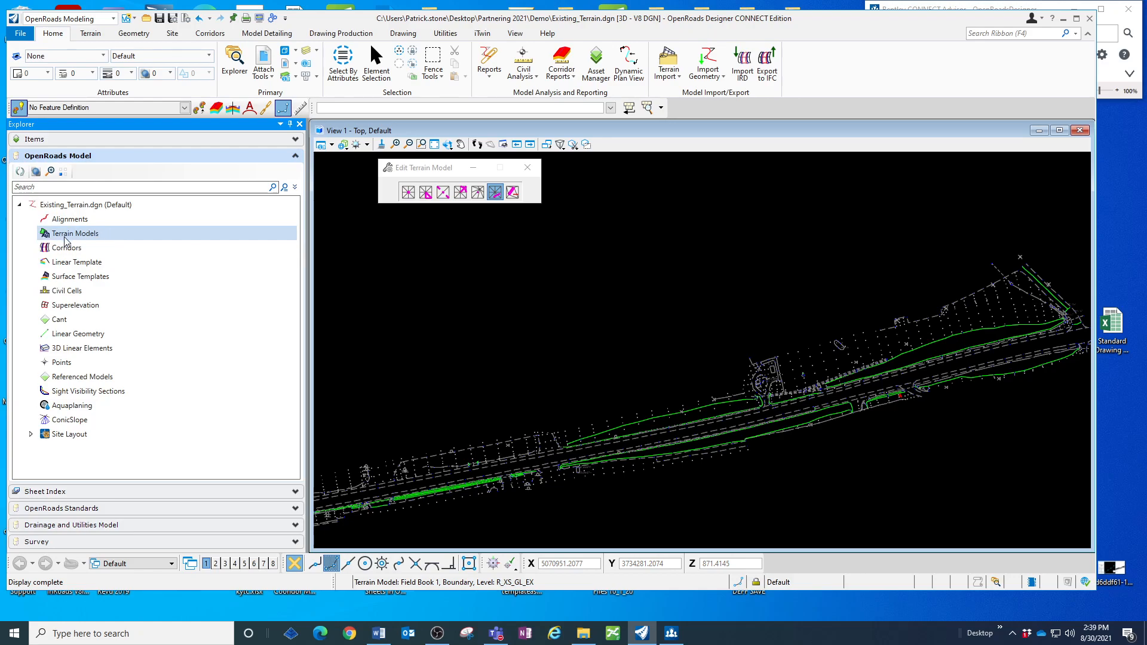
pyautogui.click(104, 542)
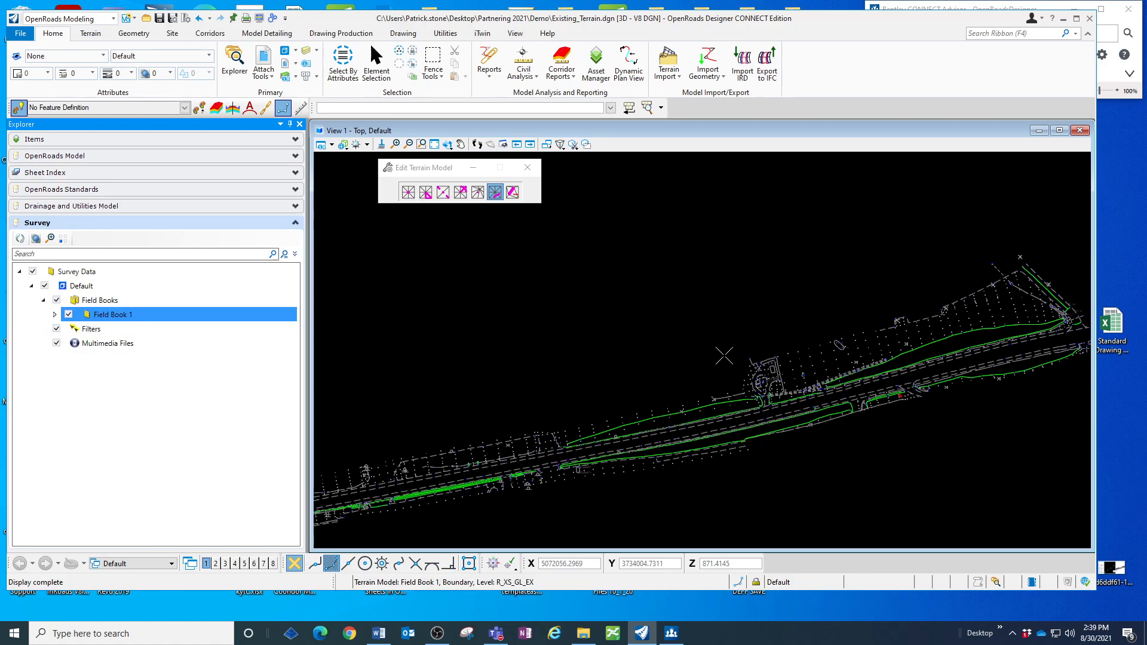
pyautogui.rightClick(112, 319)
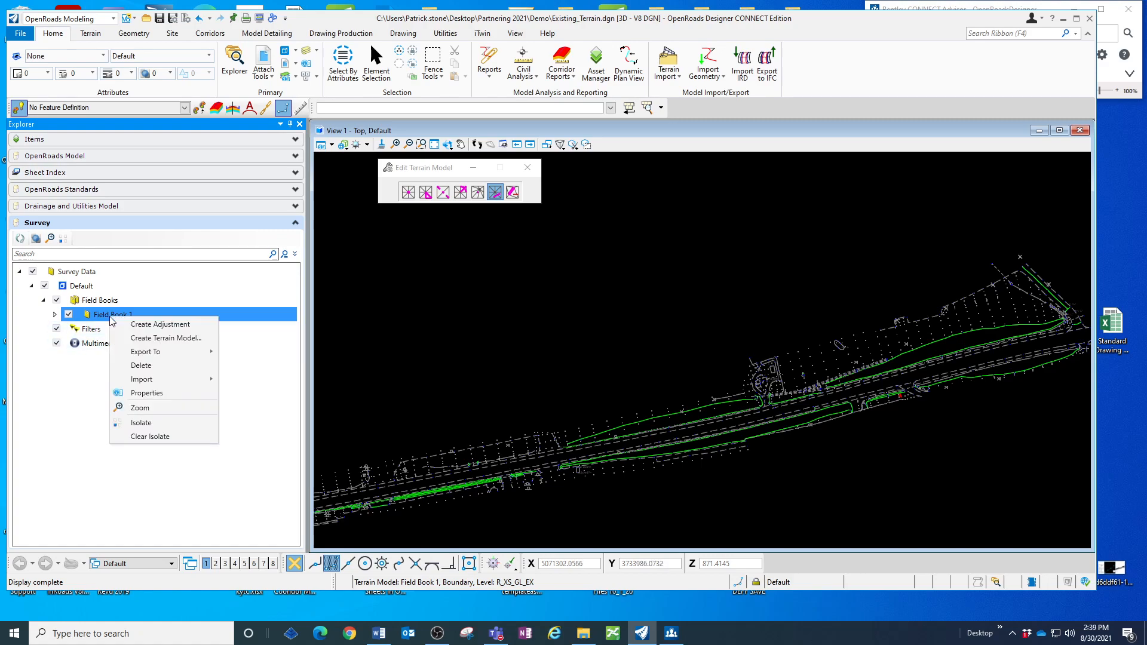
pyautogui.click(172, 339)
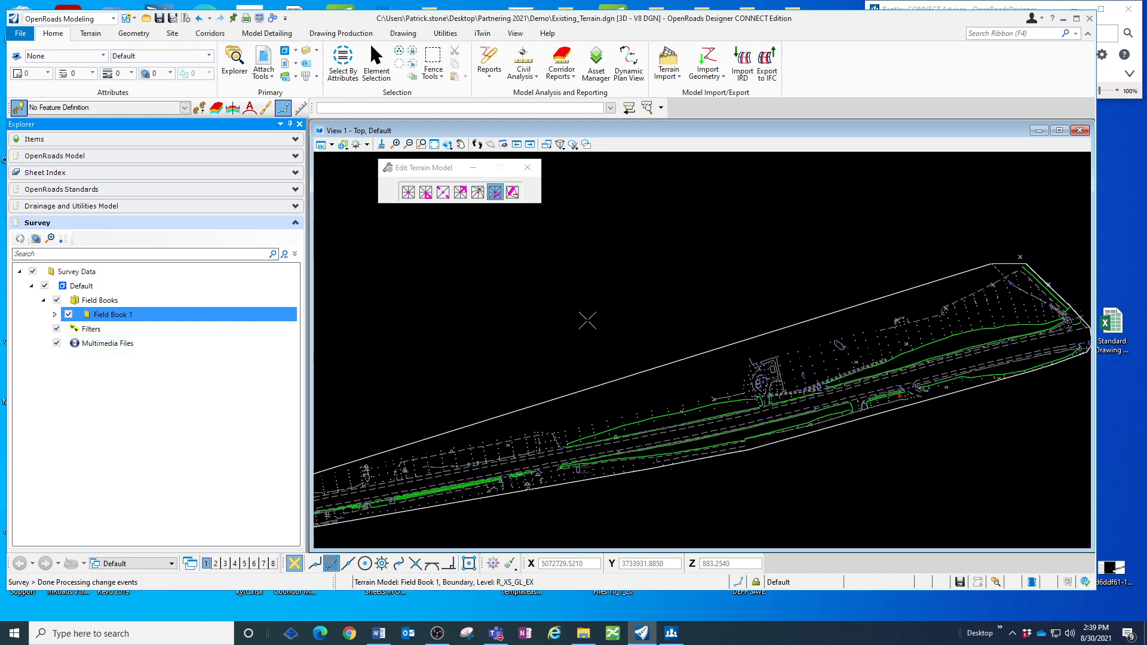
pyautogui.click(56, 155)
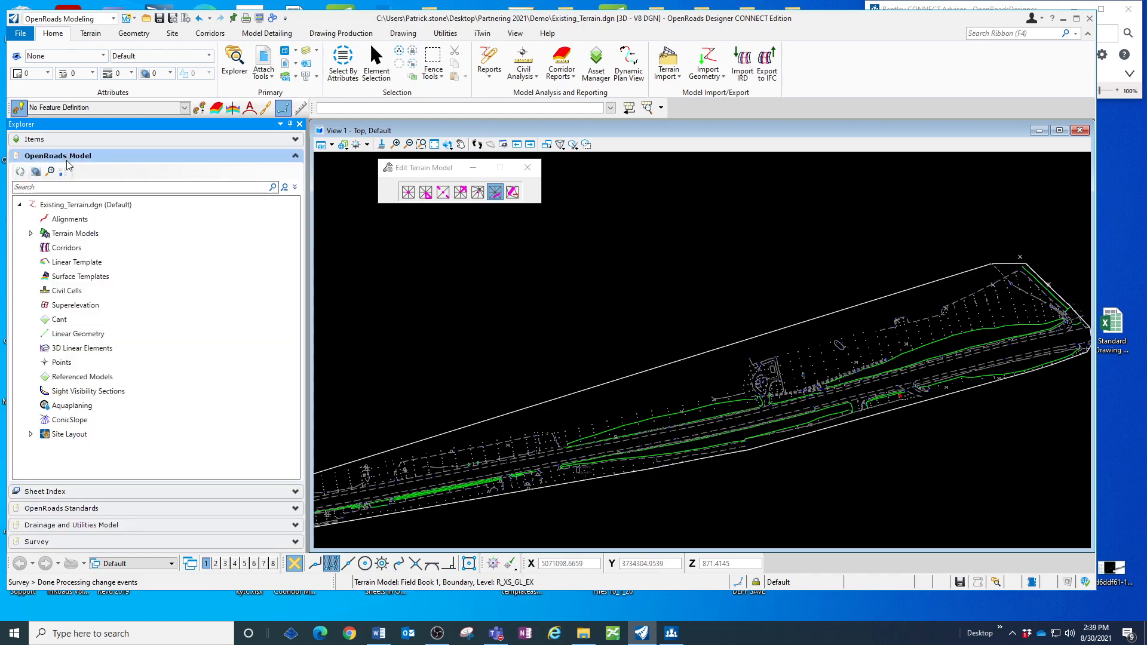
pyautogui.click(31, 234)
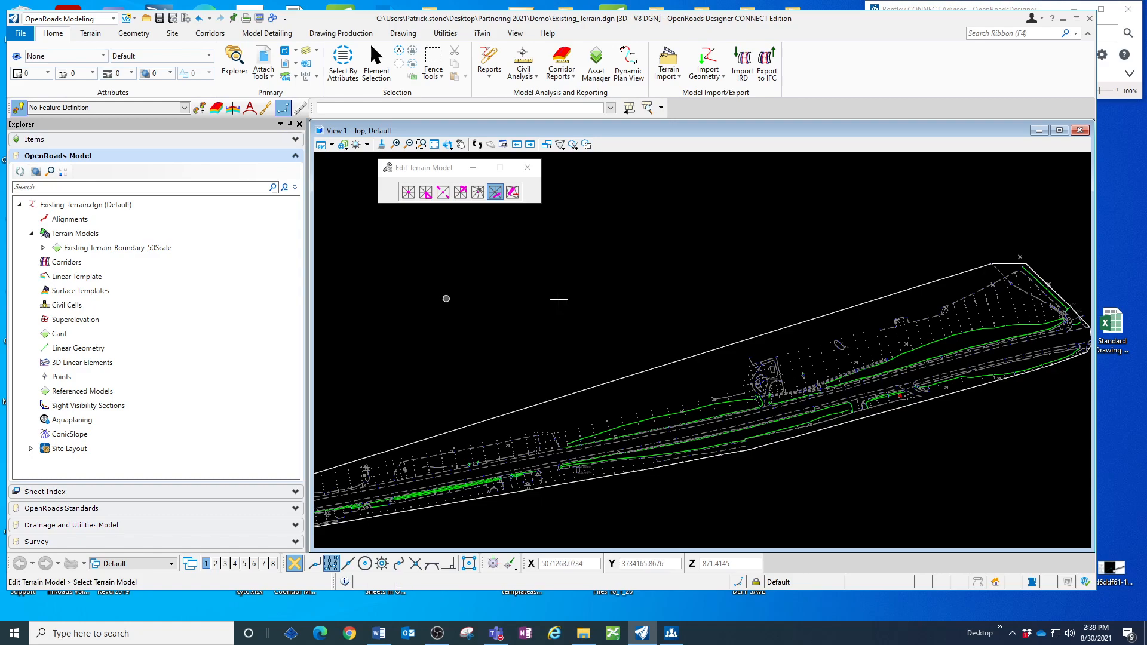
# Change the feature definition of the Field Book 1 terrain to Existing Terrain_Show Triangles_50Scale
pyautogui.click(390, 83)
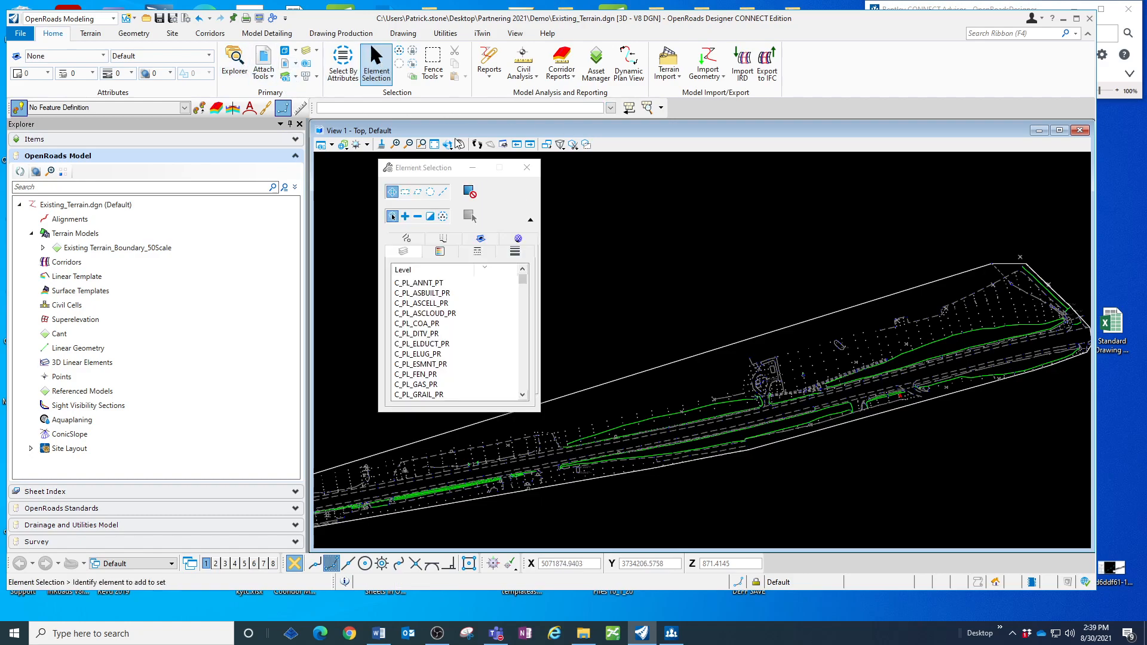
pyautogui.click(642, 373)
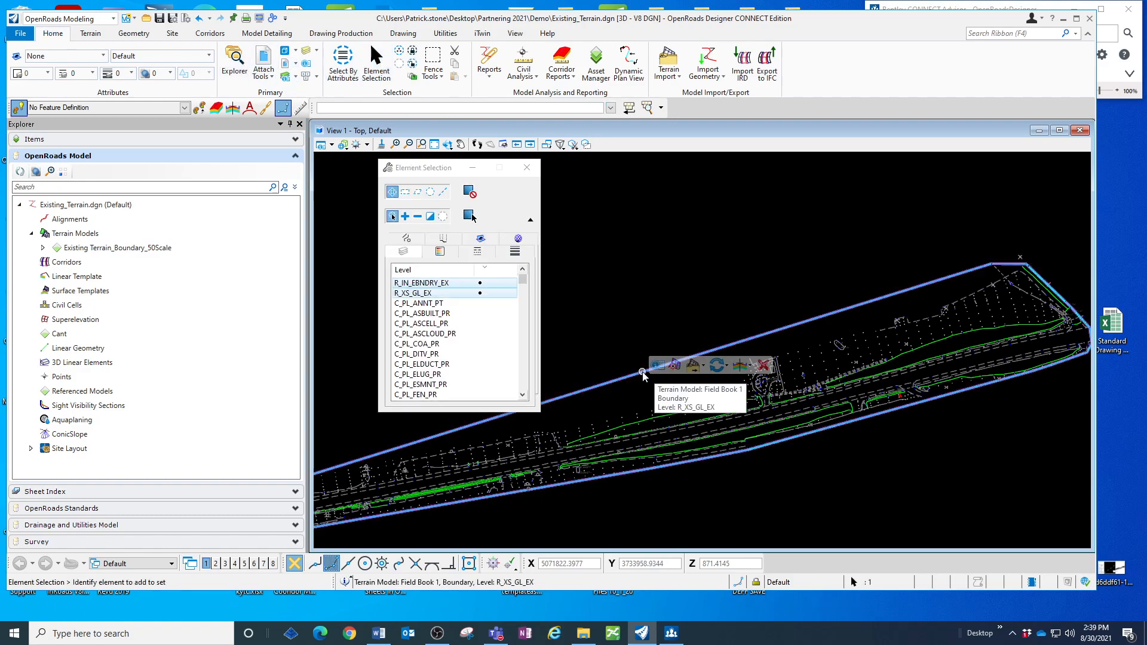
pyautogui.moveTo(658, 366)
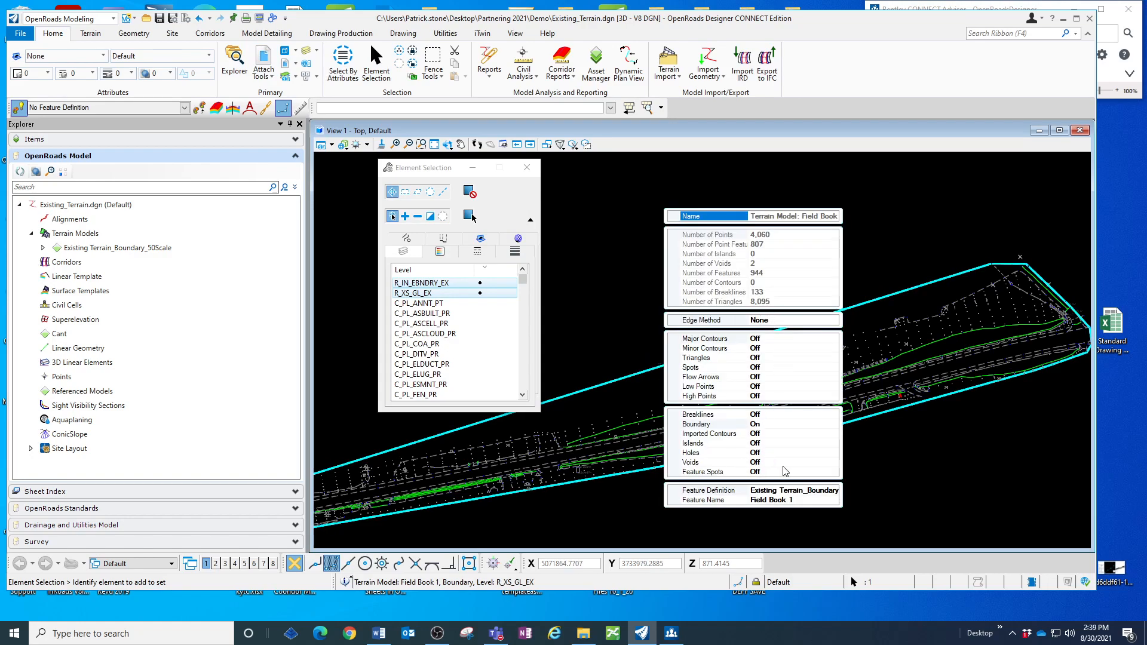
pyautogui.click(835, 492)
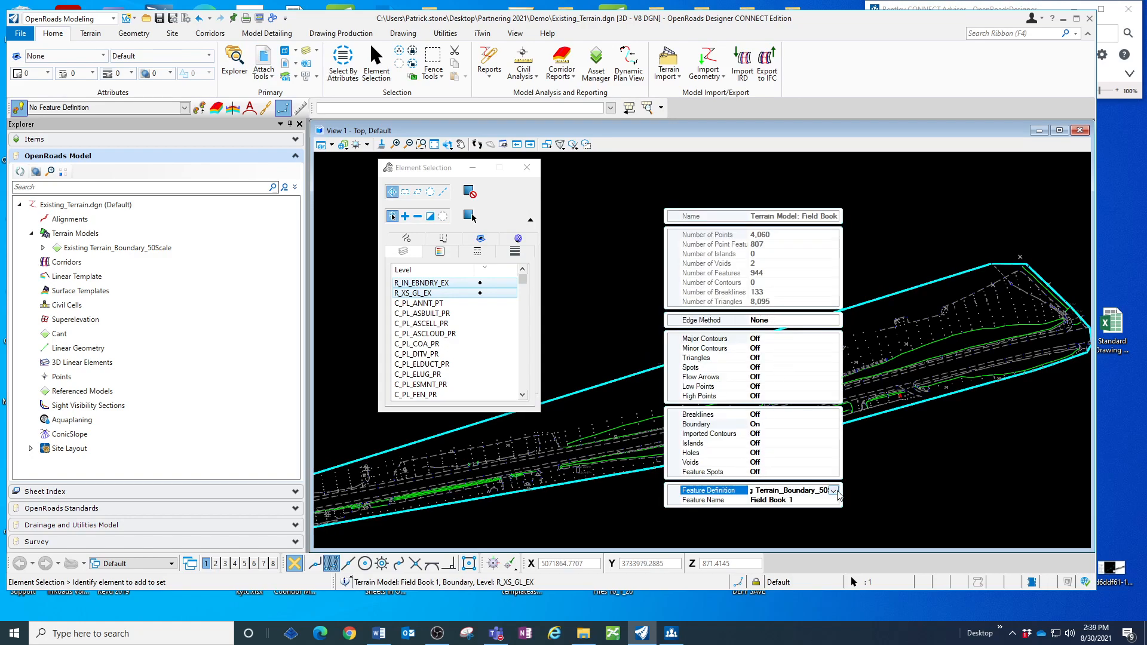
pyautogui.click(834, 491)
pyautogui.moveTo(835, 409); pyautogui.dragTo(835, 418)
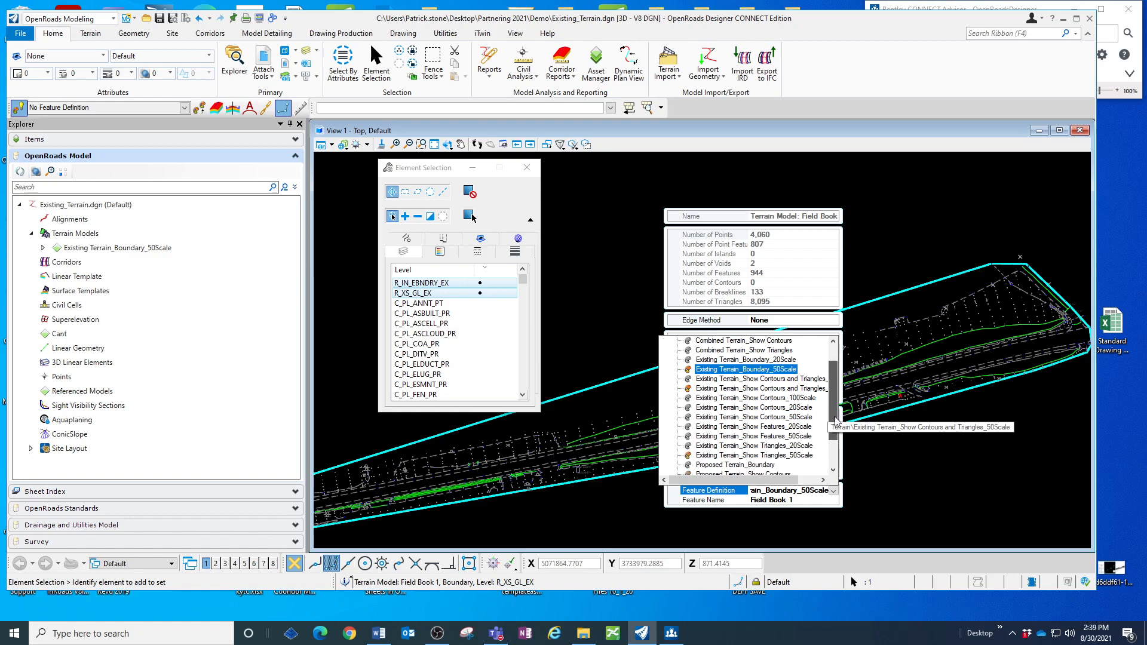
pyautogui.click(802, 455)
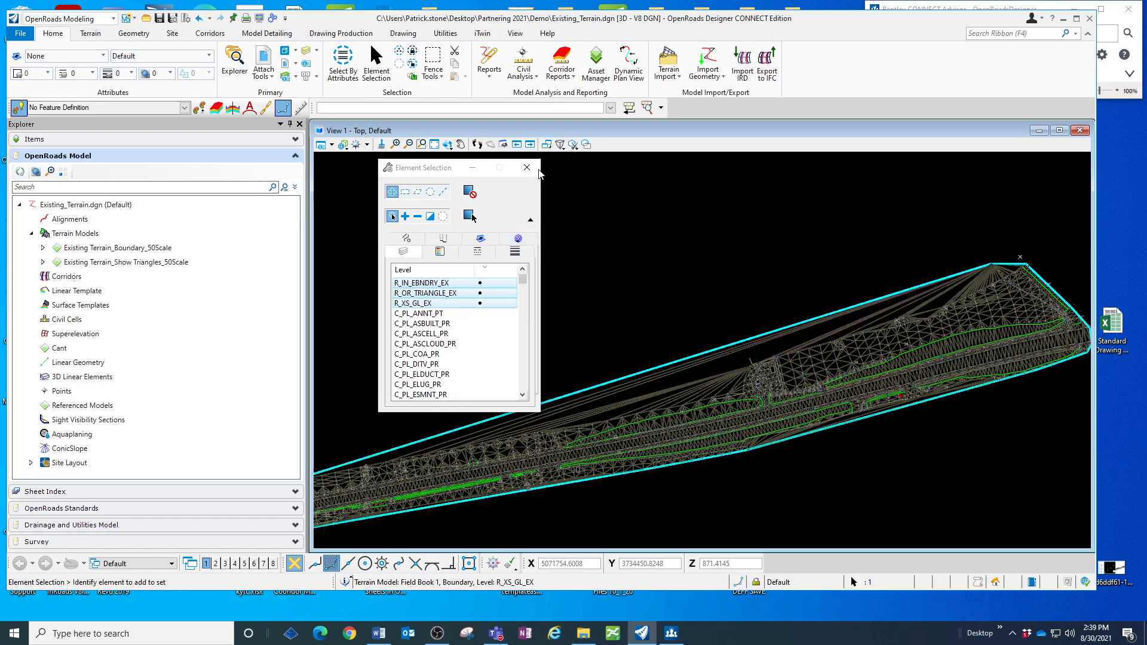
pyautogui.click(527, 167)
# Reopen the Explorer to refresh the model tree and expand the terrain models down to the Show Triangles entry's contents
pyautogui.click(112, 249)
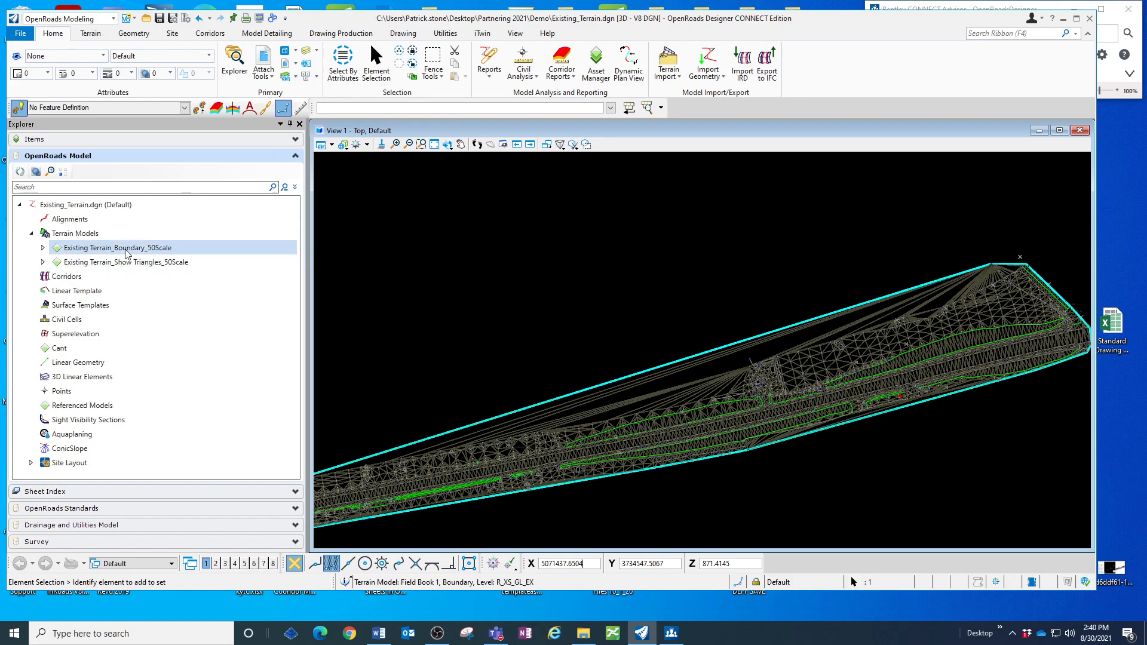
pyautogui.click(300, 123)
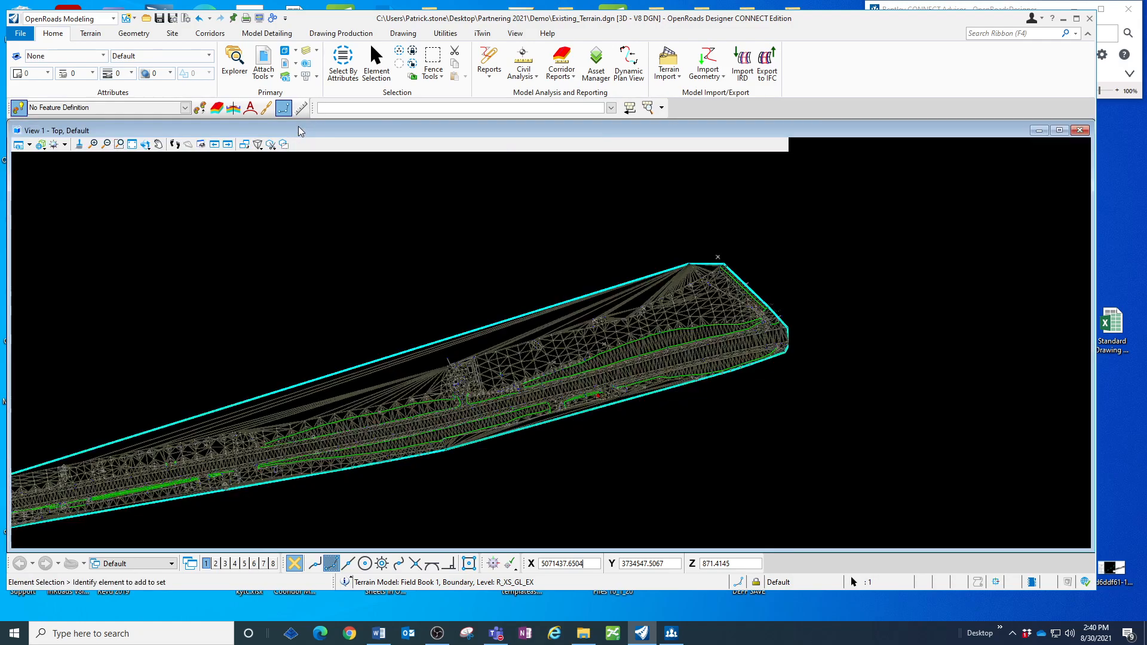
pyautogui.click(233, 63)
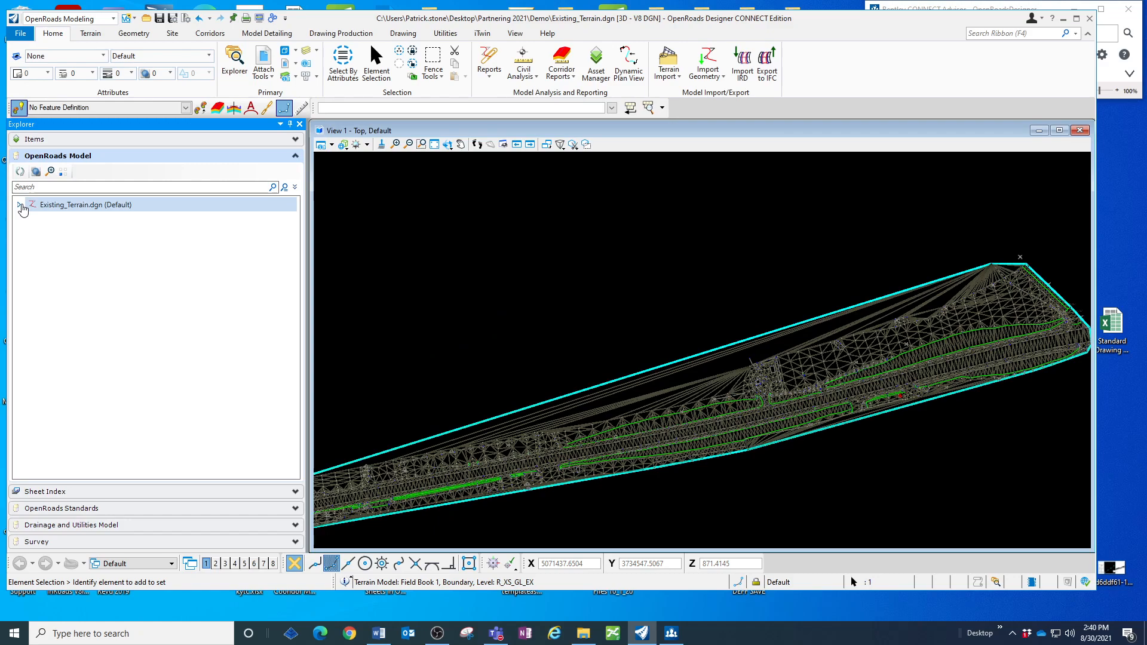
pyautogui.click(20, 205)
pyautogui.click(31, 234)
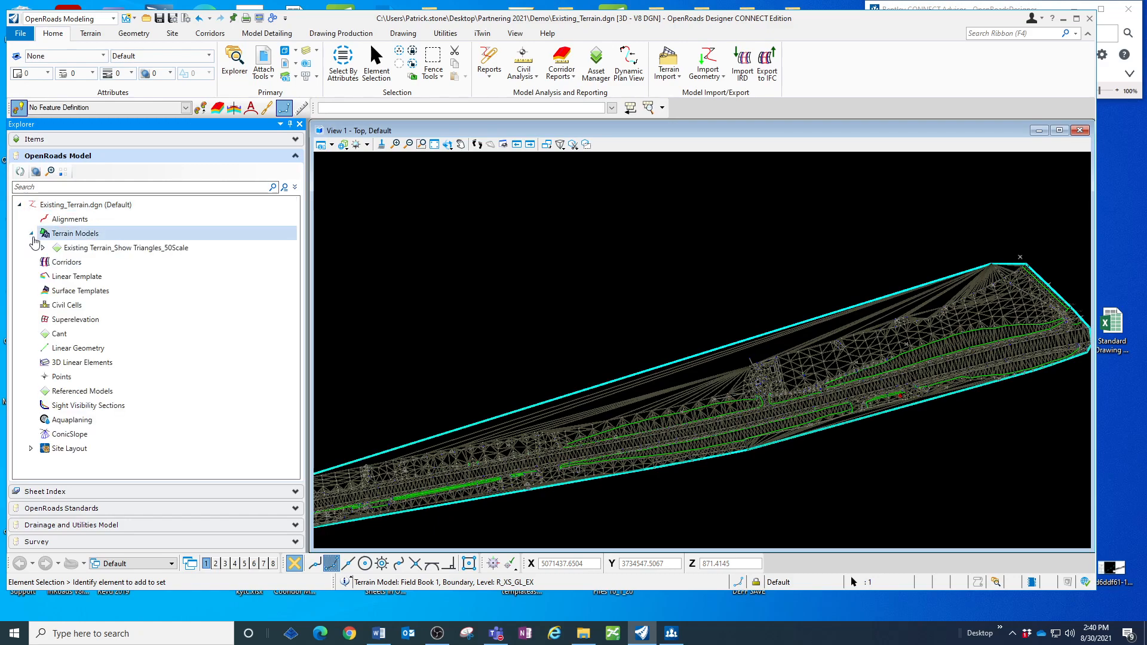
pyautogui.click(43, 247)
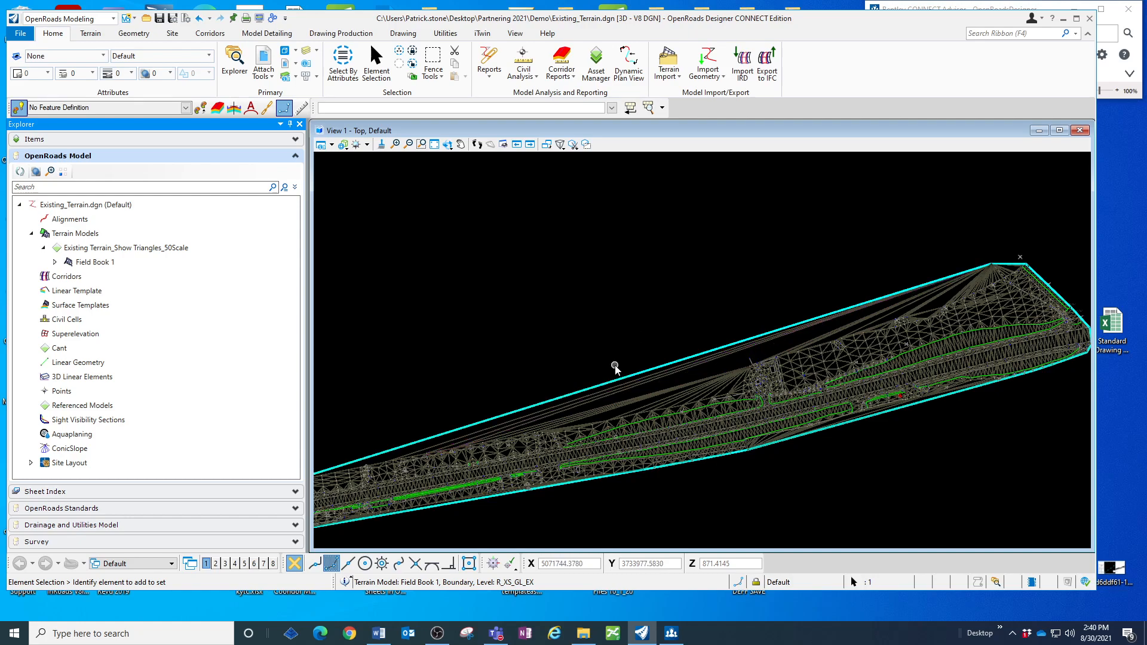
# Start the Edit Model command to edit the Field Book 1 terrain model
pyautogui.moveTo(577, 309); pyautogui.dragTo(582, 230, button='middle')
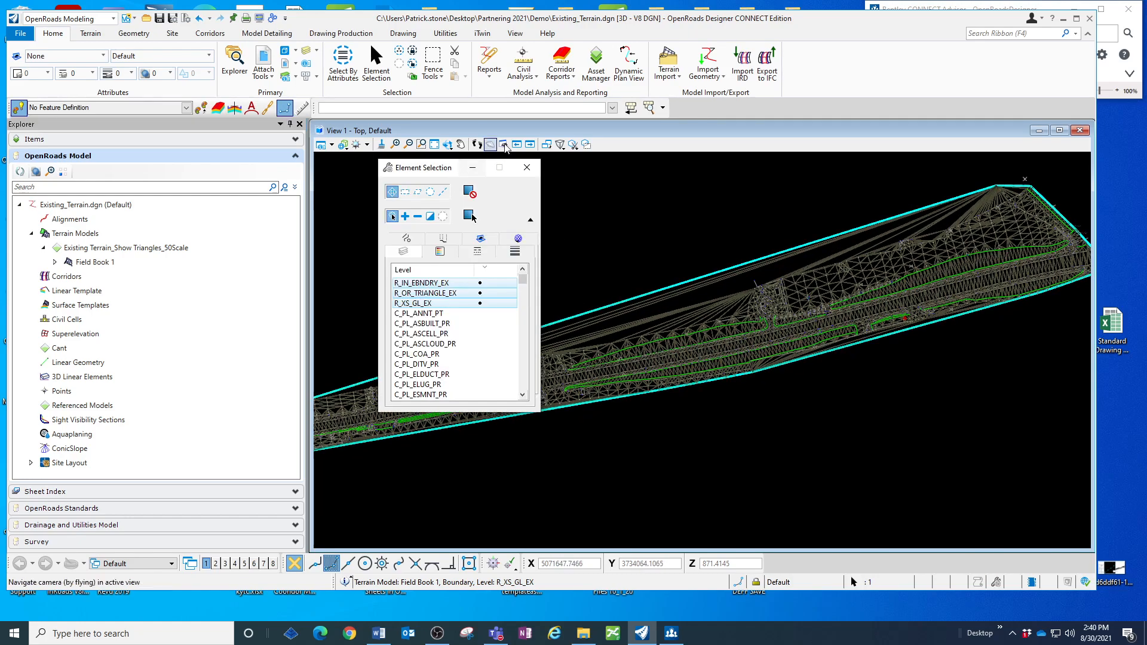
pyautogui.click(527, 167)
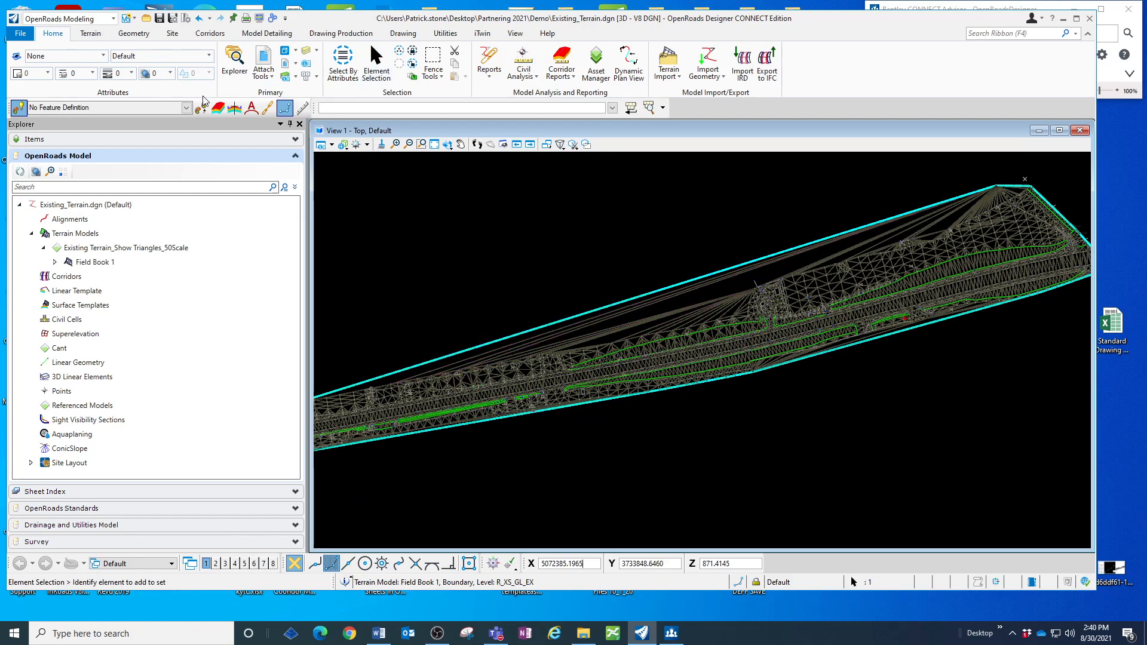
pyautogui.click(89, 33)
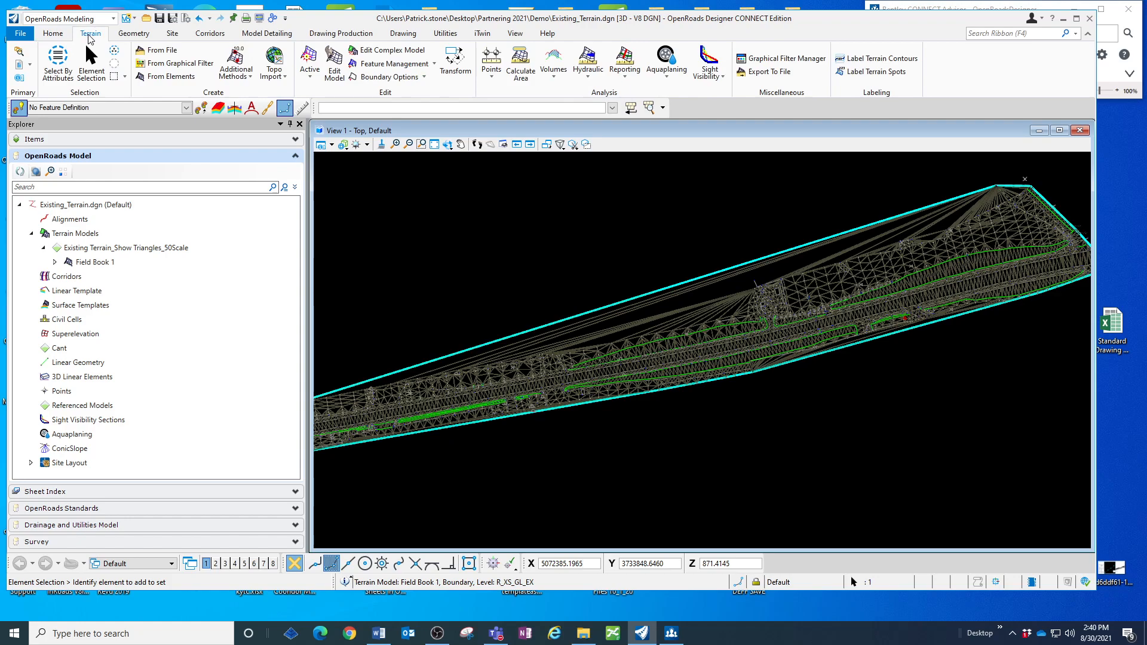
pyautogui.click(334, 65)
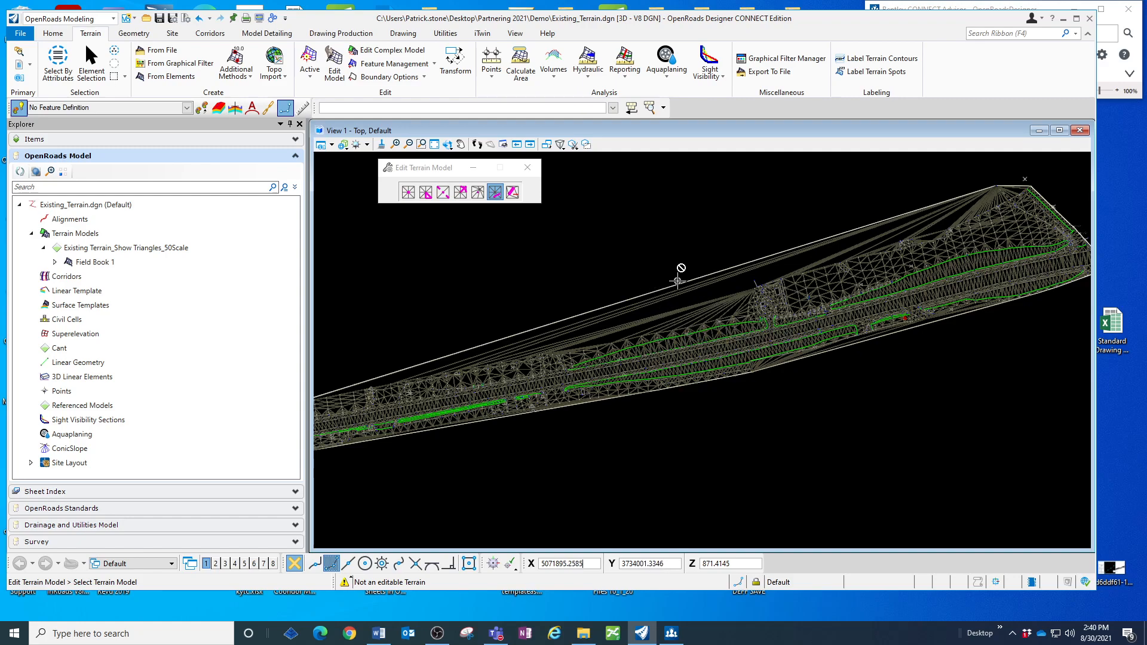
# Deactivate the survey processing rules for the Default model in the survey data
pyautogui.click(99, 542)
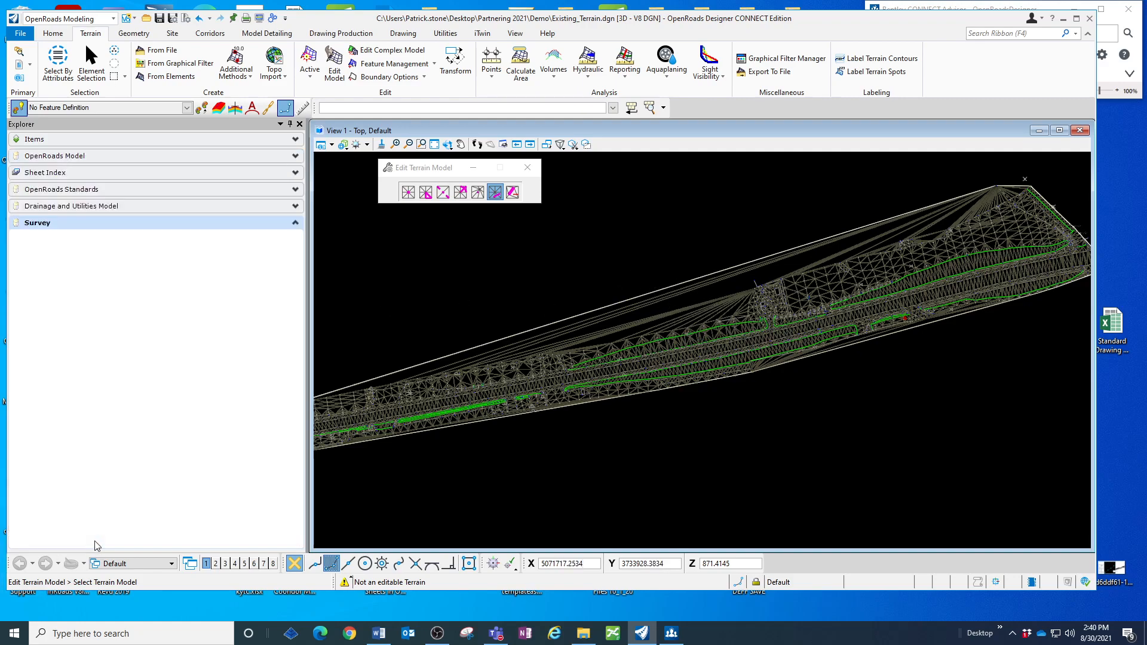
pyautogui.click(20, 273)
pyautogui.click(48, 282)
pyautogui.click(30, 285)
pyautogui.rightClick(82, 289)
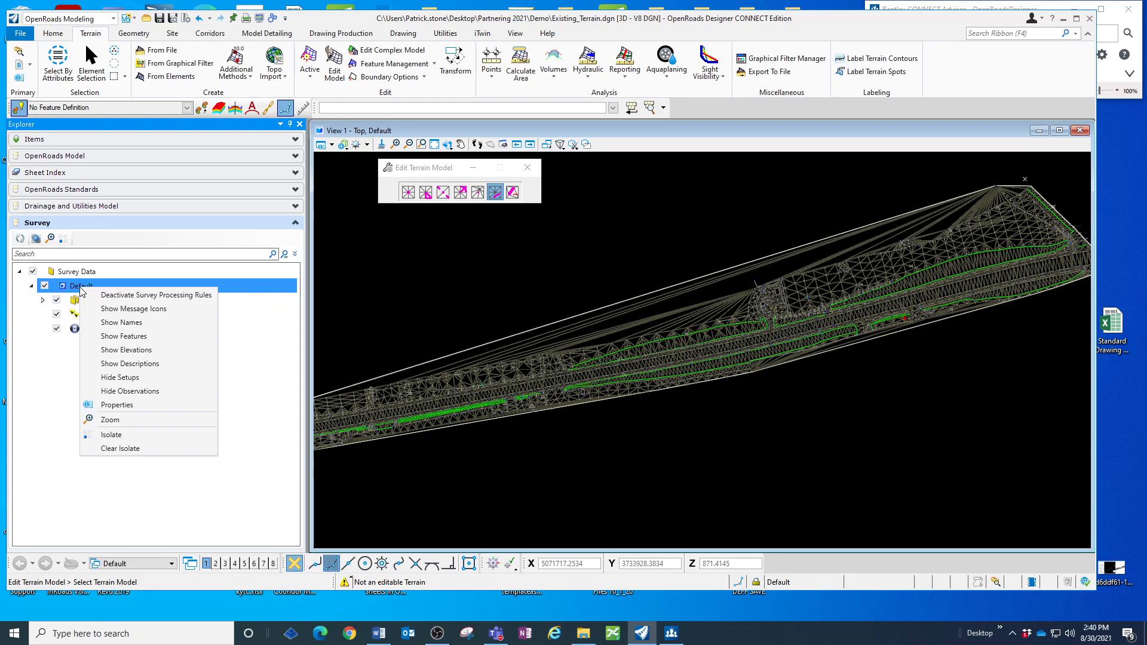
pyautogui.click(147, 299)
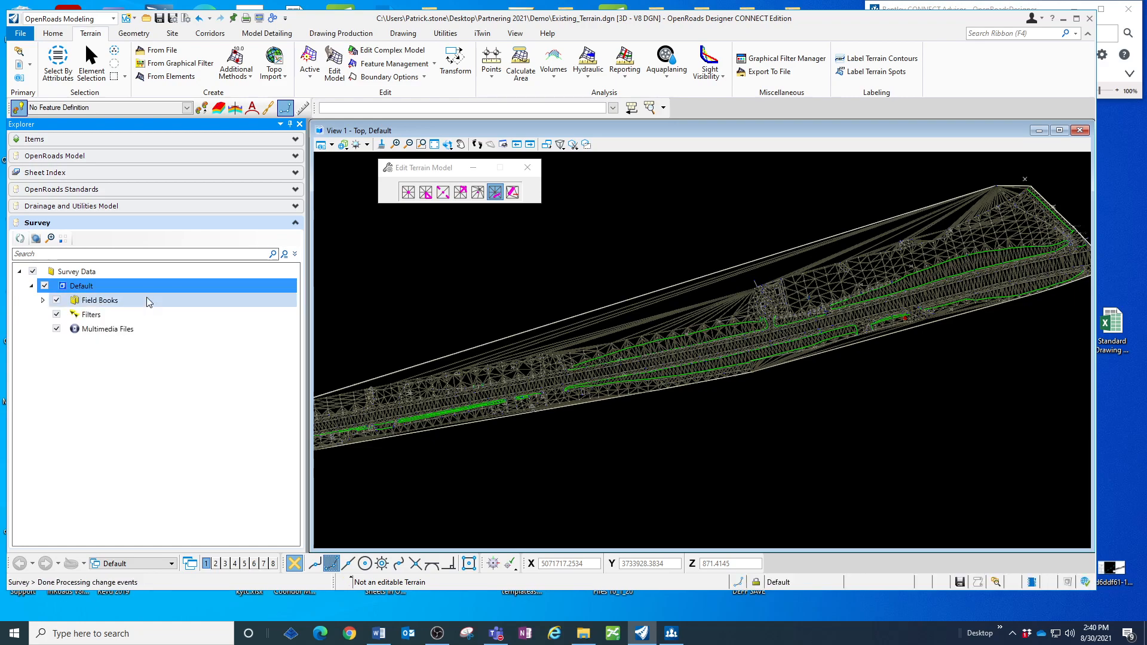
# Delete the long edge triangles outside the surveyed corridor along the terrain's northern boundary, cutting across both open areas
pyautogui.click(496, 194)
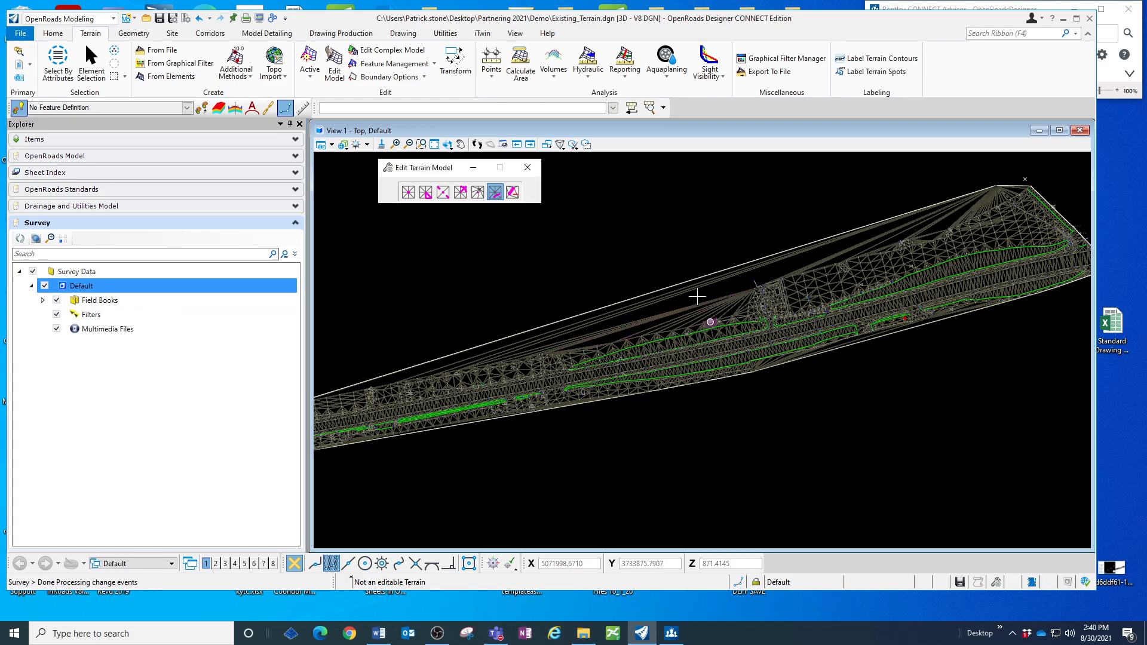
pyautogui.click(655, 263)
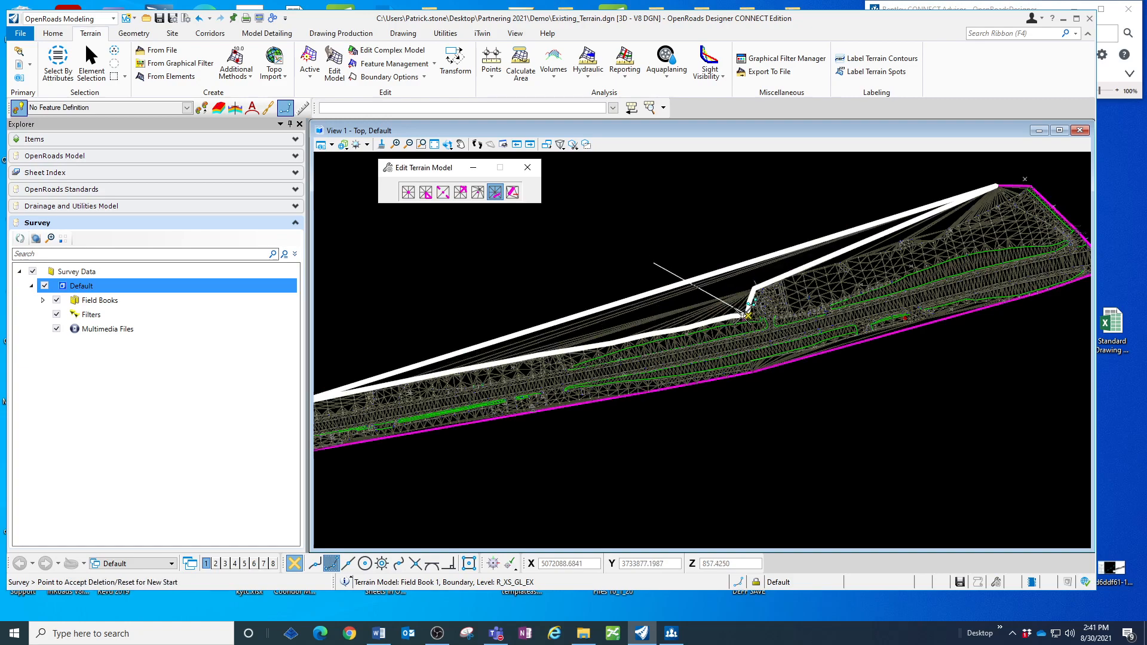
pyautogui.click(656, 257)
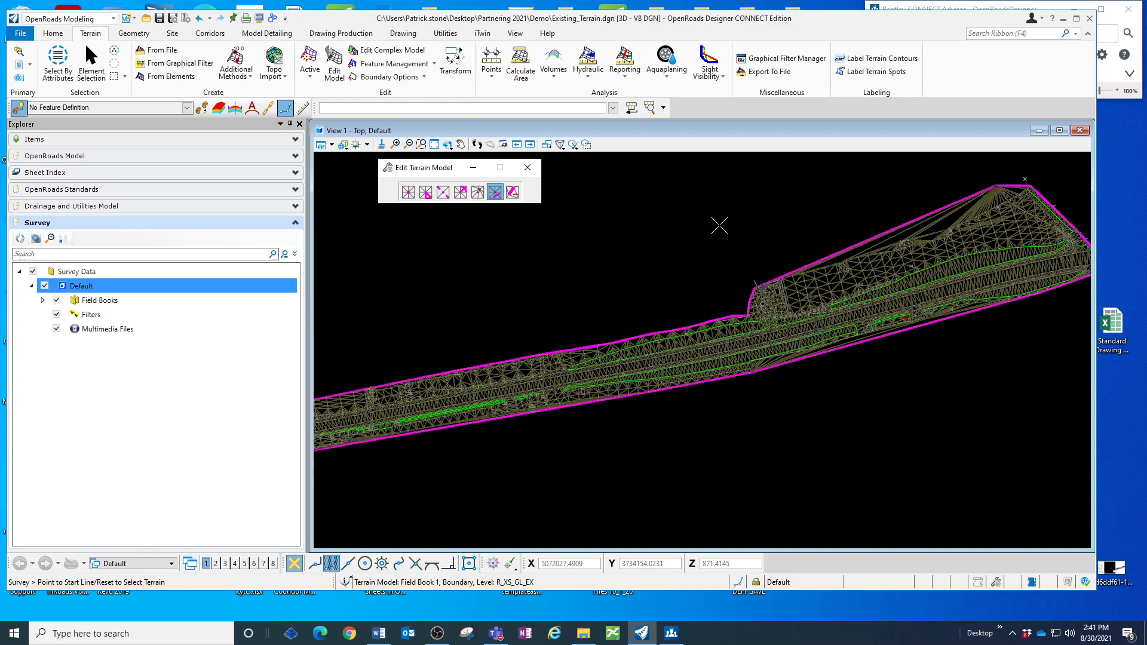
pyautogui.click(879, 224)
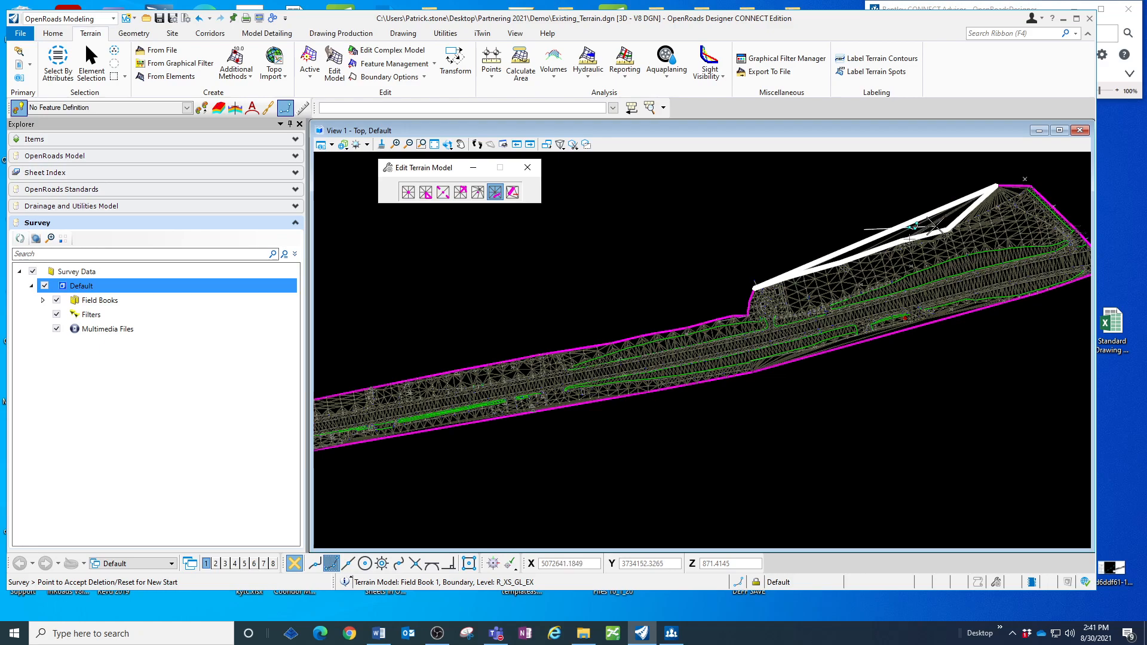
pyautogui.click(936, 225)
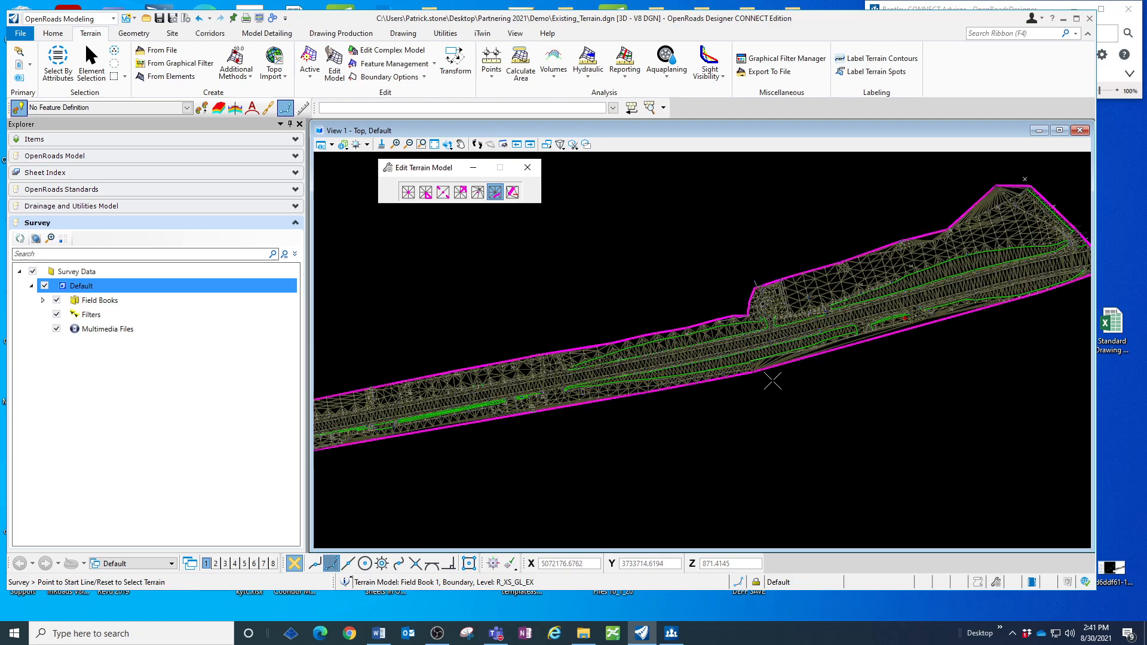
# Delete the edge triangles along the terrain's southern boundary, at the bend and farther west along the corridor
pyautogui.click(763, 379)
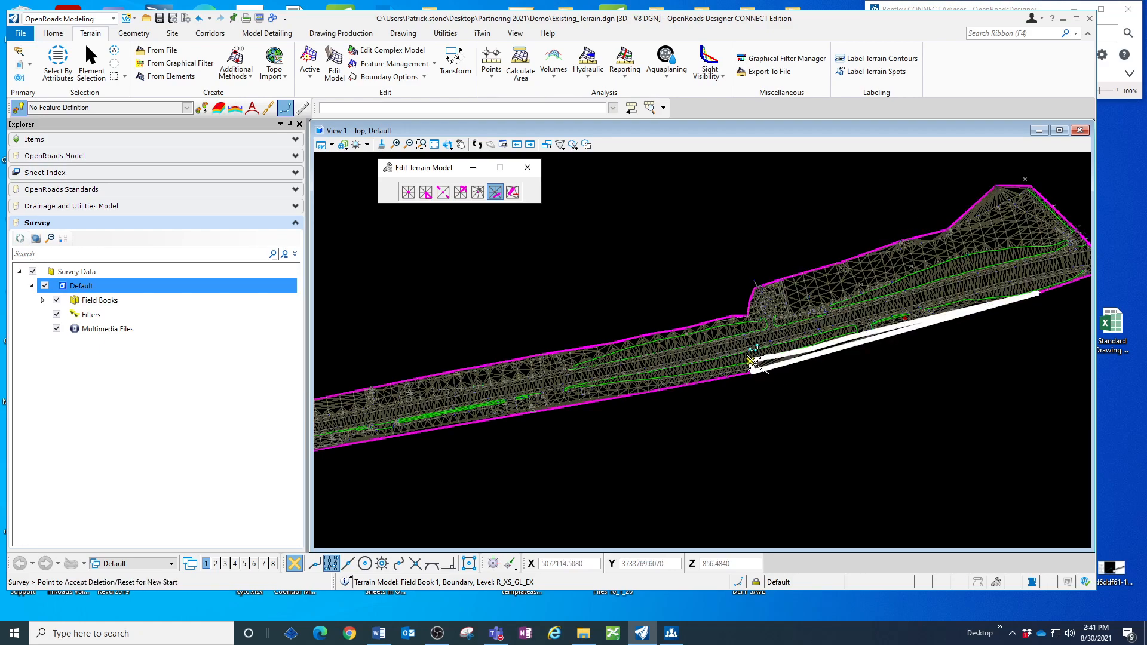
pyautogui.click(788, 411)
pyautogui.moveTo(480, 470); pyautogui.dragTo(716, 397, button='middle')
pyautogui.scroll(2, 731, 345)
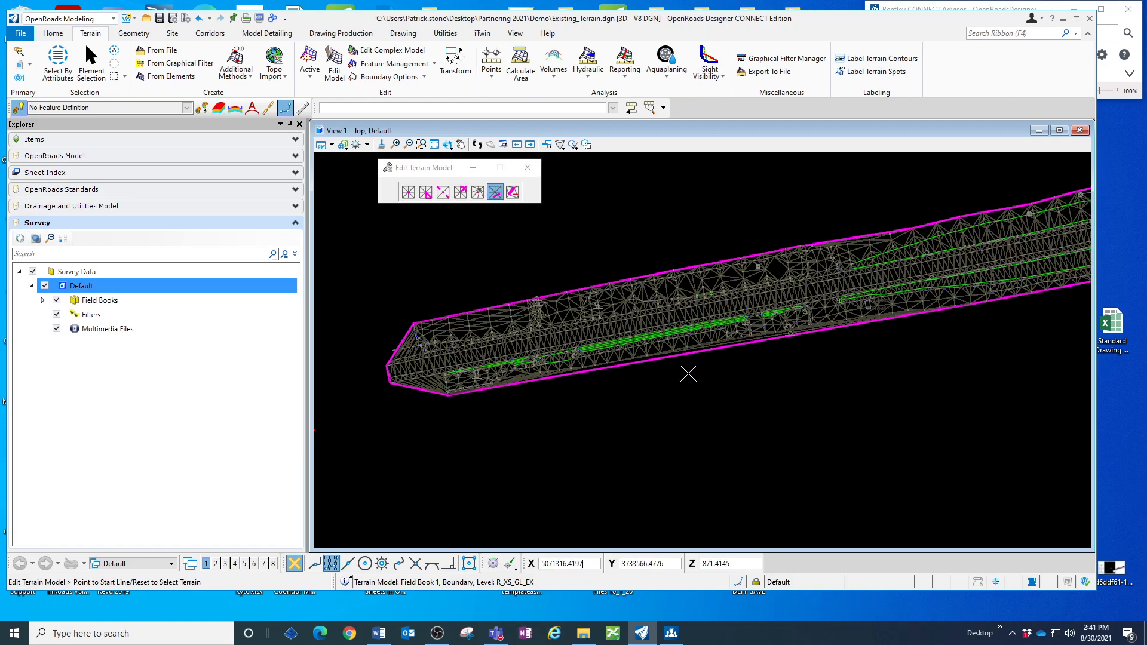
pyautogui.click(710, 360)
pyautogui.click(717, 356)
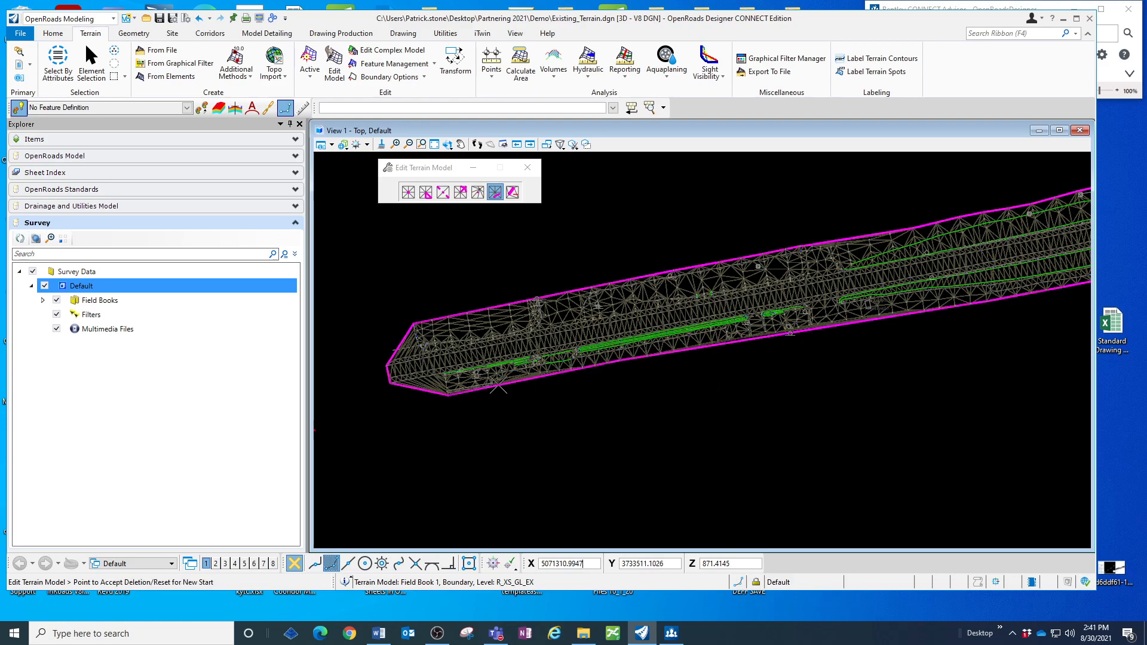
# Delete the edge triangles that span the southern corner at the terrain's western end
pyautogui.click(410, 396)
pyautogui.click(439, 380)
pyautogui.click(416, 403)
pyautogui.click(438, 380)
pyautogui.click(423, 398)
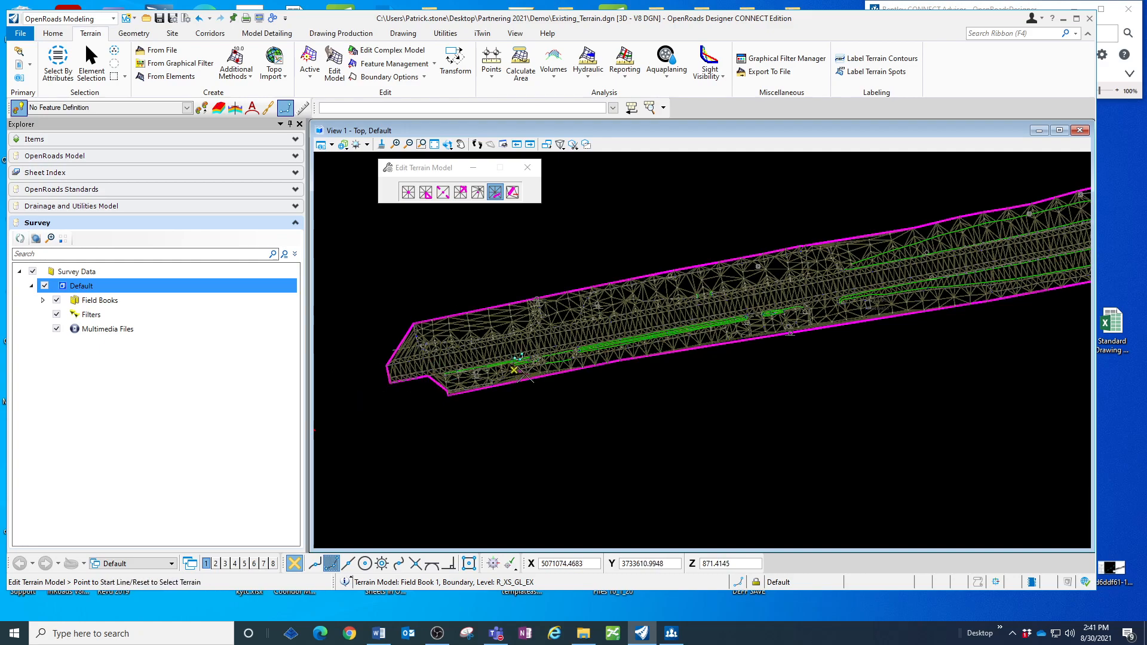
pyautogui.scroll(-1, 885, 410)
pyautogui.moveTo(923, 400); pyautogui.dragTo(811, 430, button='middle')
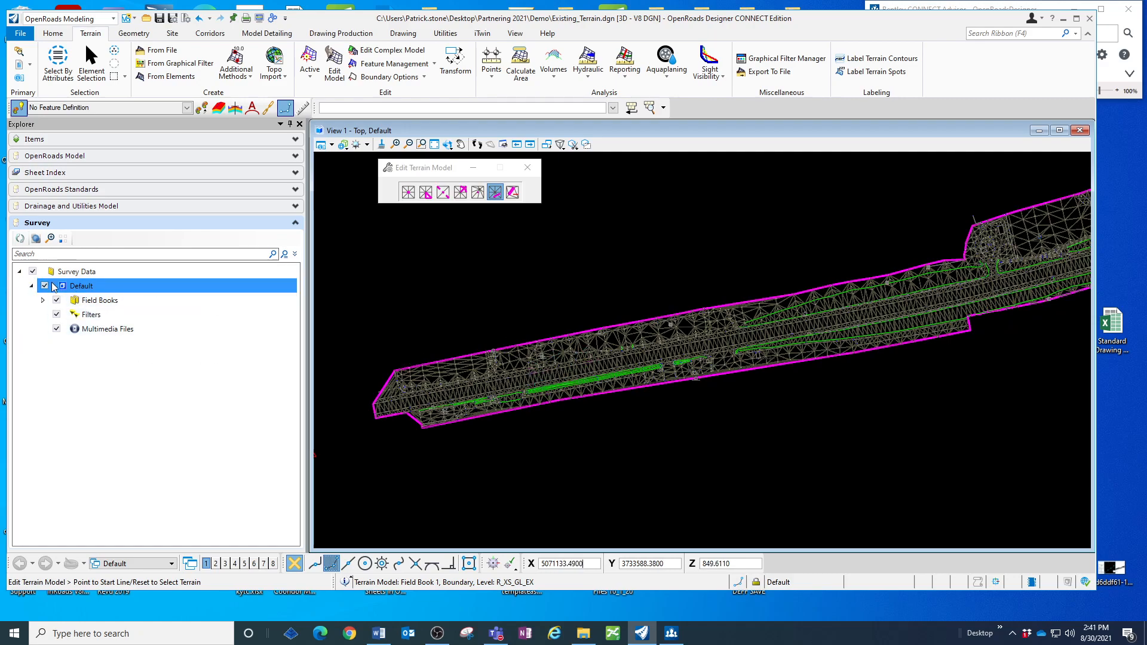
# Activate the survey processing rules for the Default model and accept revisiting all elements
pyautogui.rightClick(85, 290)
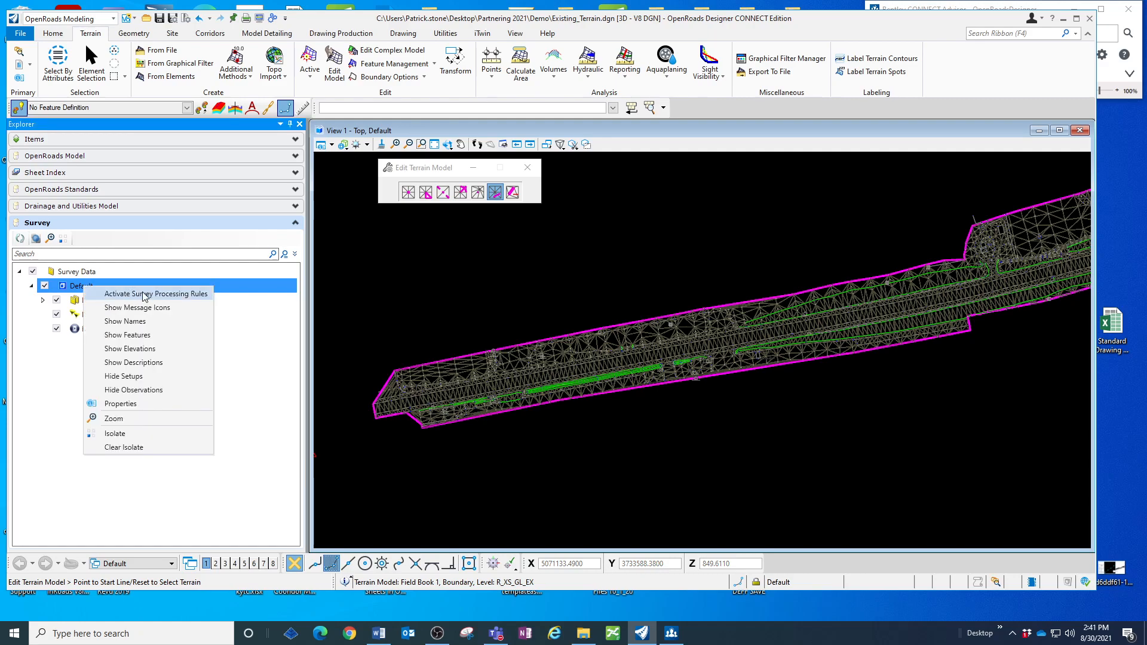
pyautogui.click(144, 294)
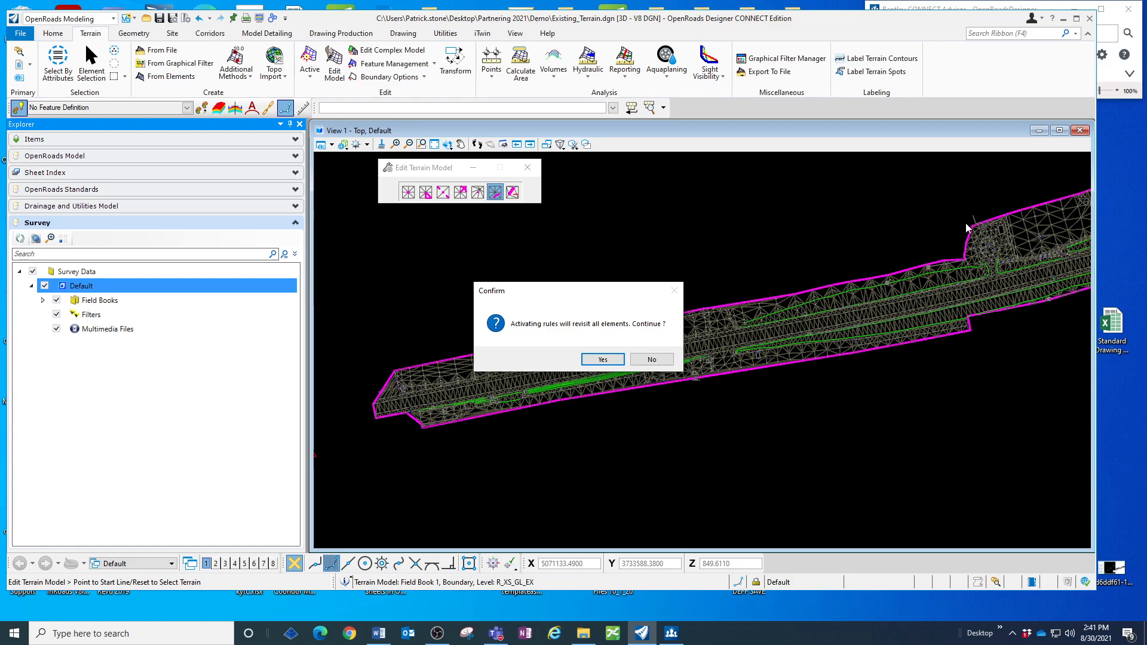
pyautogui.click(603, 359)
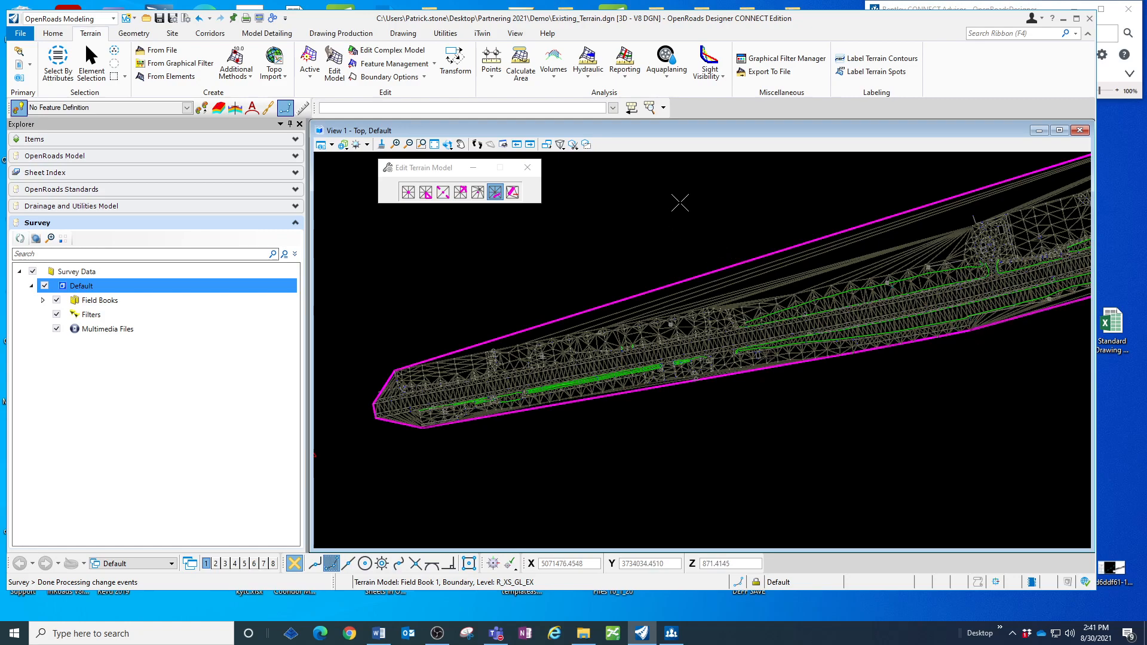
# Show the OpenRoads Model tree, release the terrain from editing and examine the long triangles along its edges
pyautogui.rightClick(87, 290)
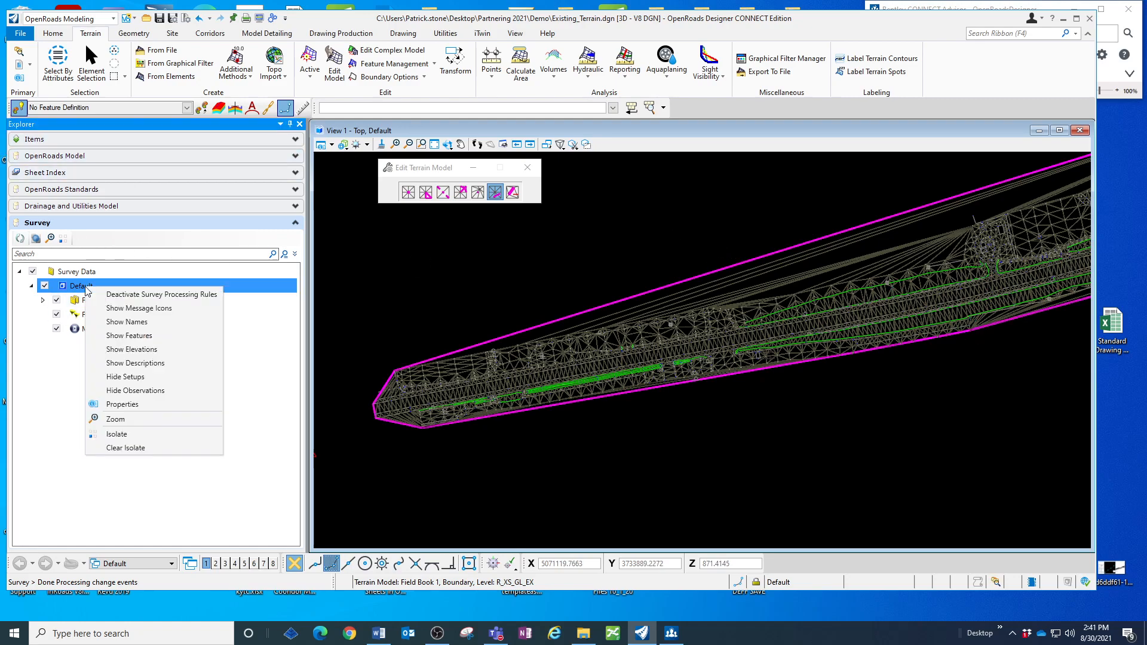
pyautogui.click(70, 157)
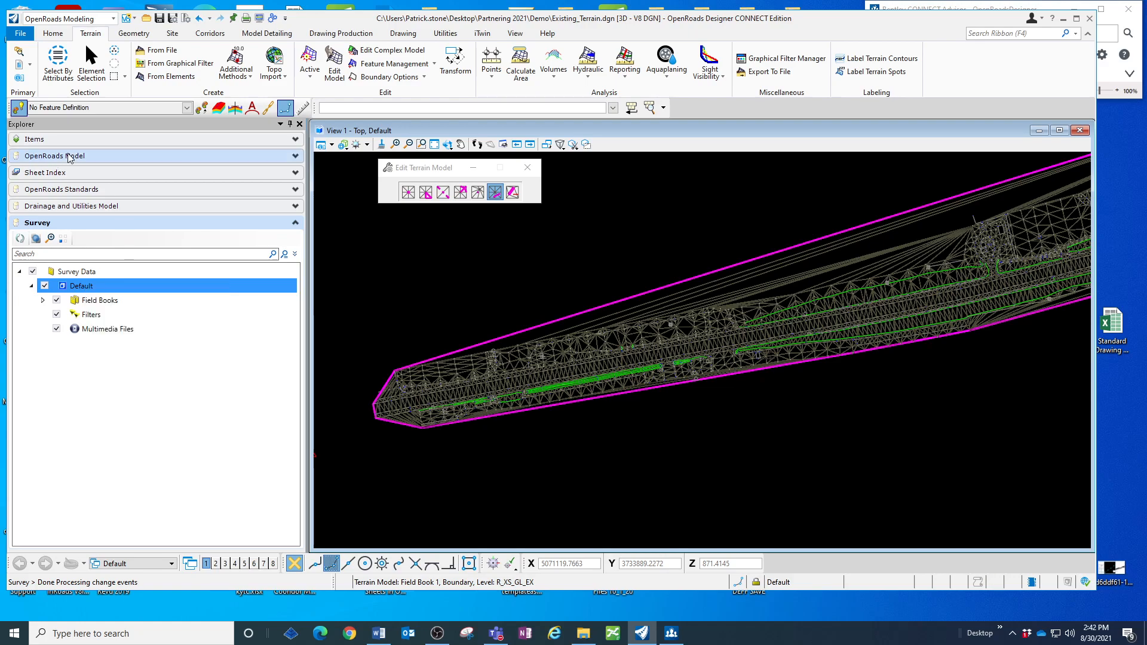
pyautogui.click(70, 158)
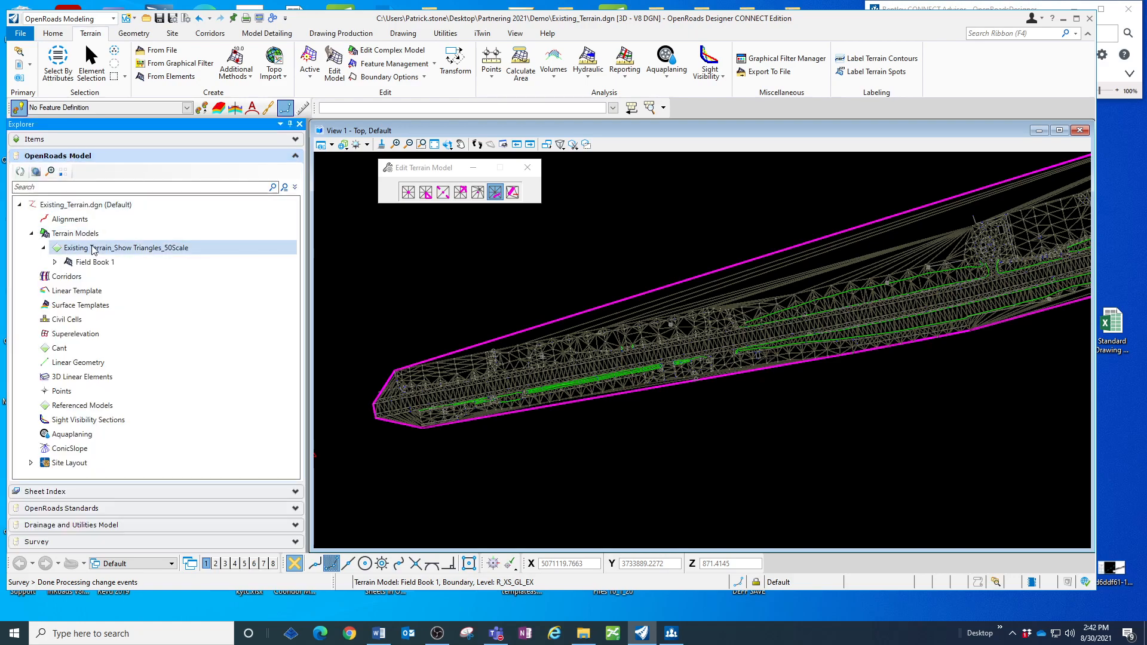
pyautogui.click(546, 268)
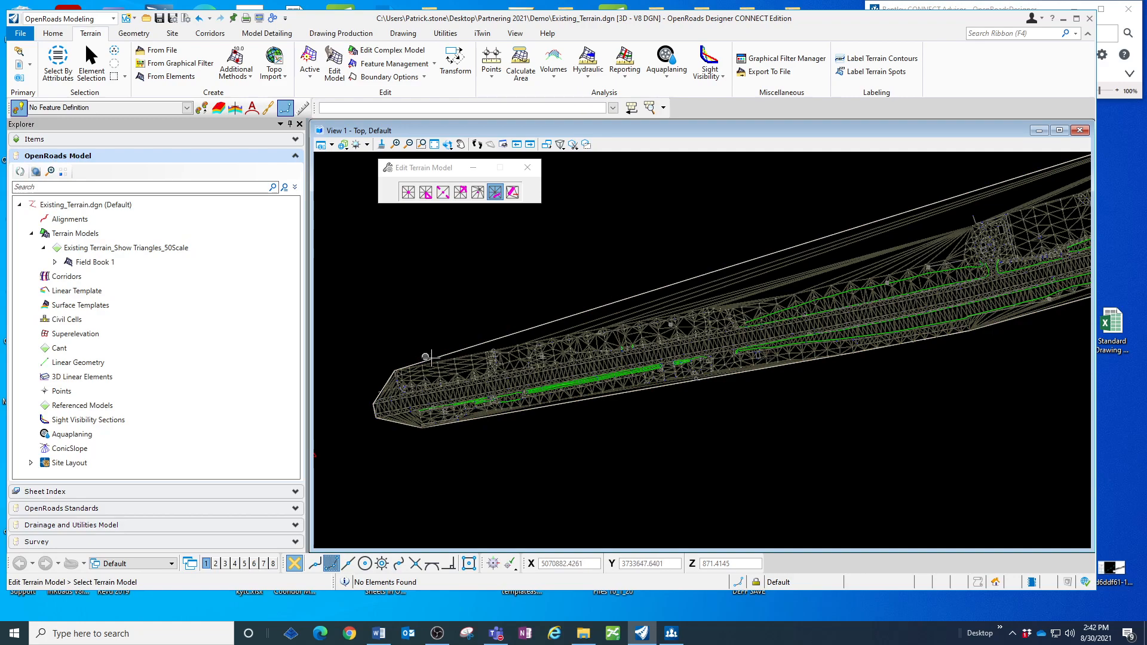
pyautogui.moveTo(970, 430); pyautogui.dragTo(739, 470, button='middle')
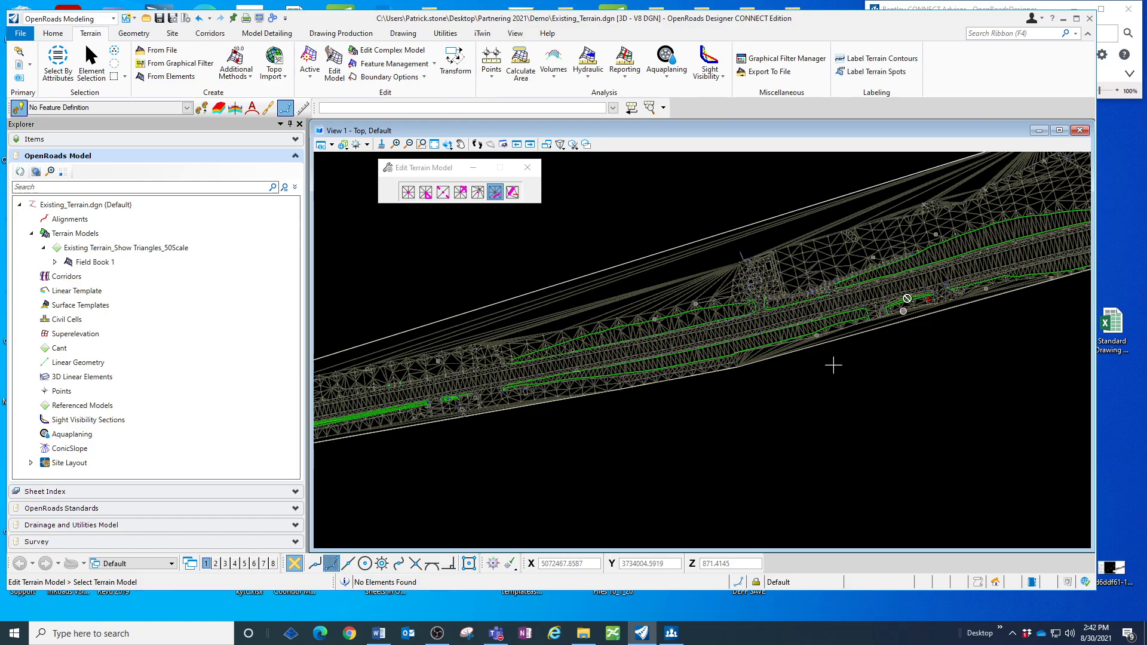
pyautogui.moveTo(751, 398); pyautogui.dragTo(926, 323, button='middle')
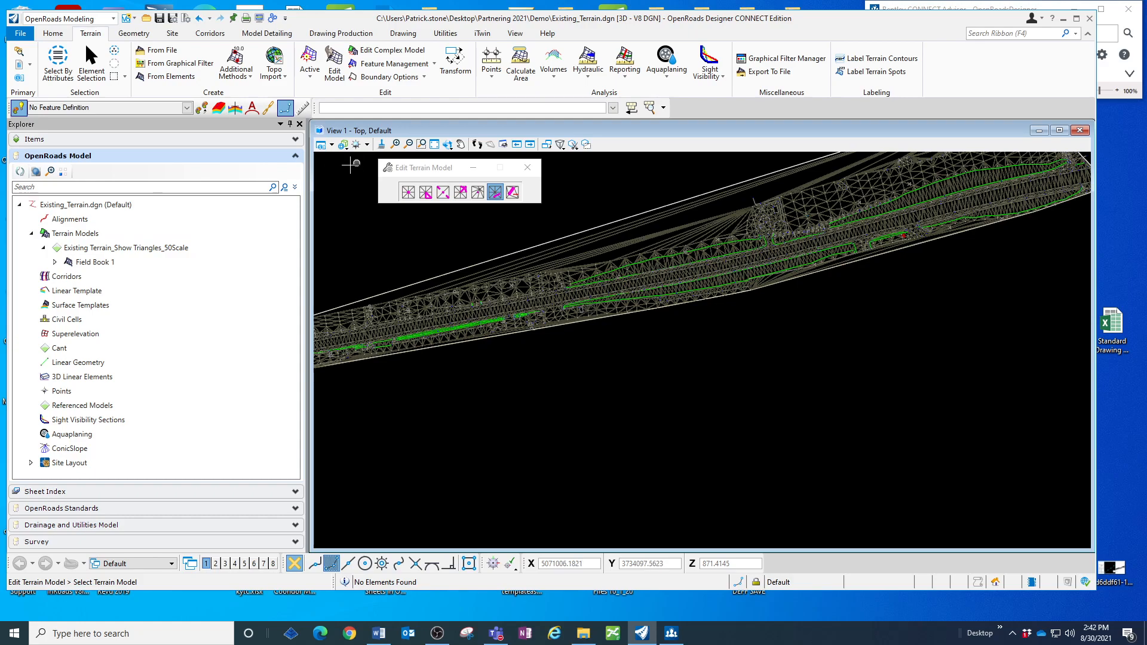
# Select the Field Book 1 terrain by its boundary and set its edge method to Max Edge Length
pyautogui.click(91, 61)
pyautogui.click(625, 216)
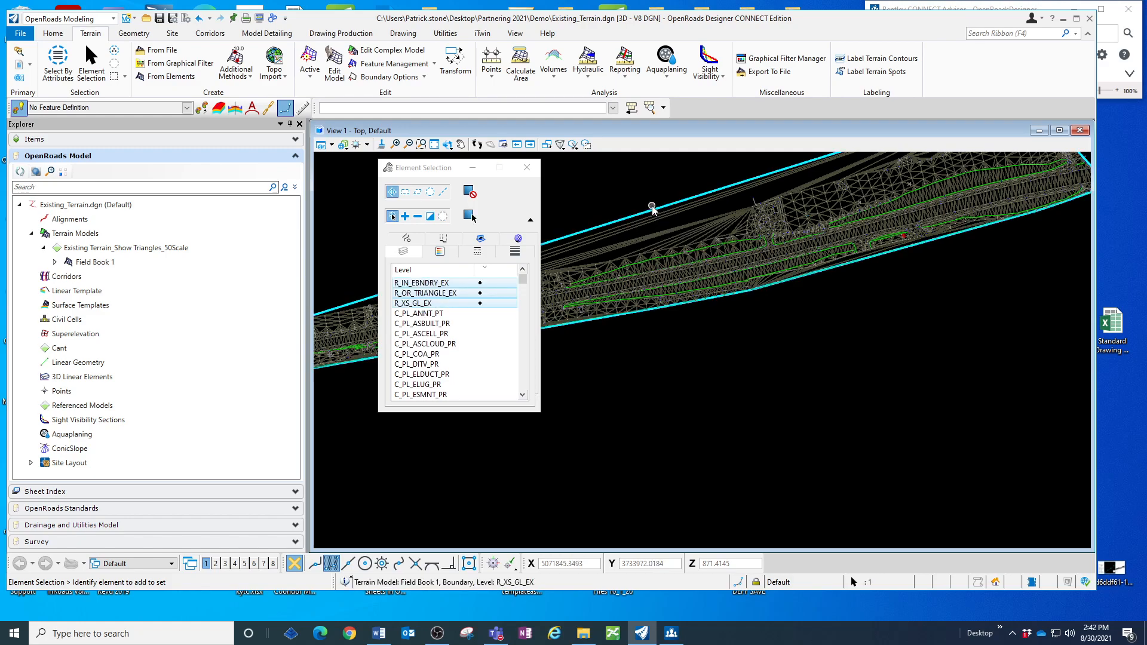
pyautogui.moveTo(650, 215)
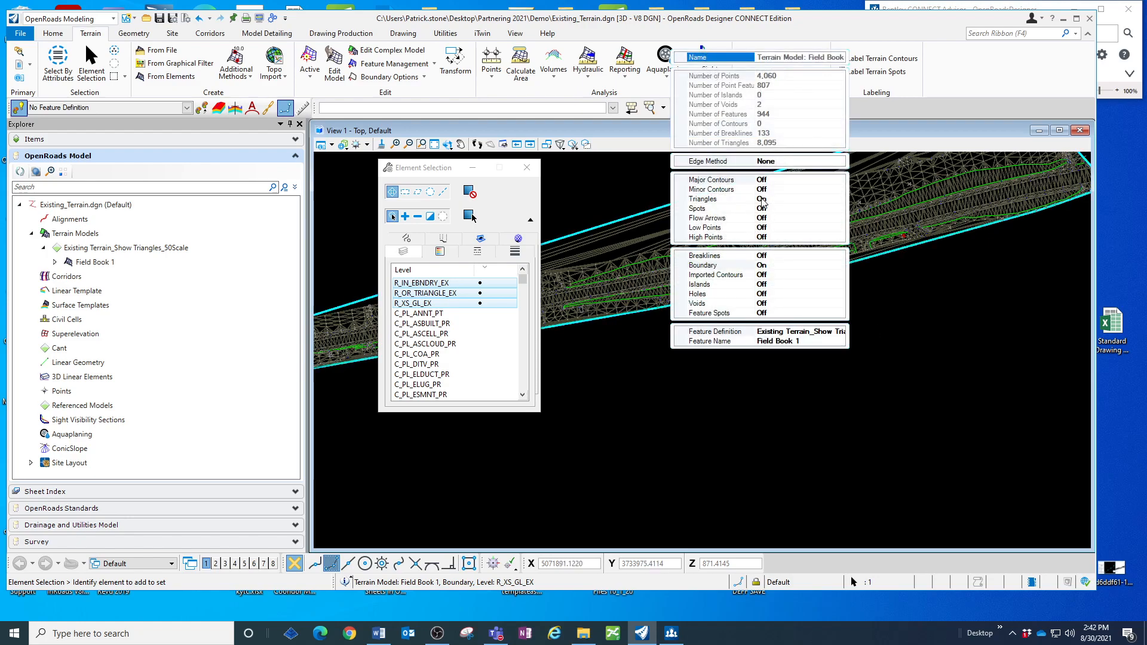
pyautogui.click(786, 161)
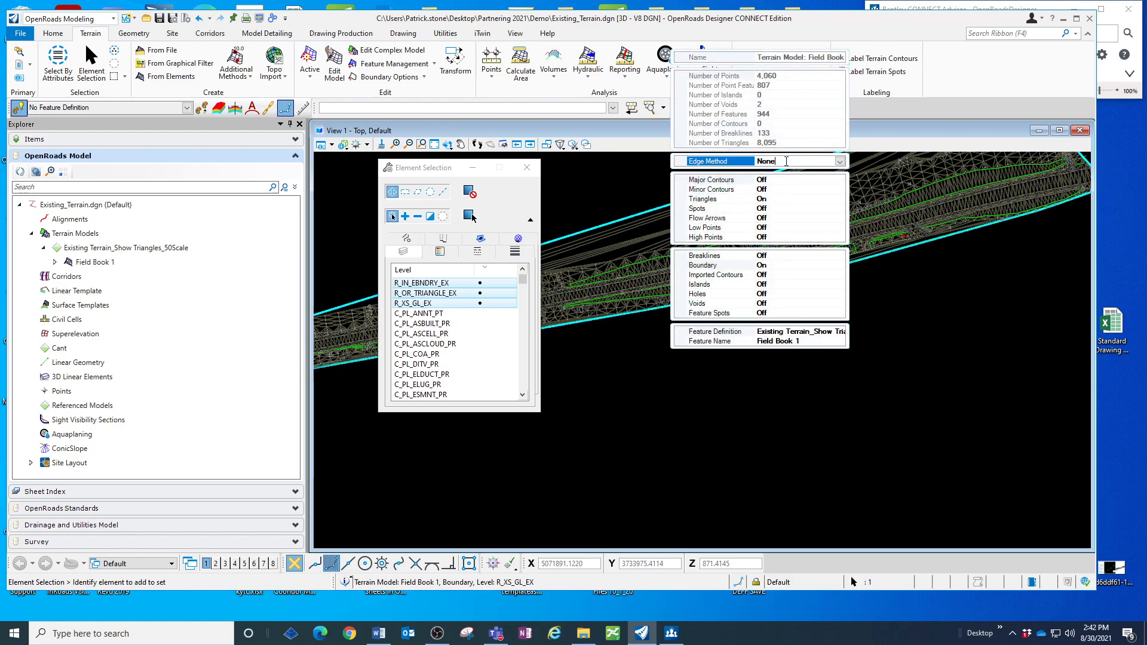
pyautogui.click(840, 162)
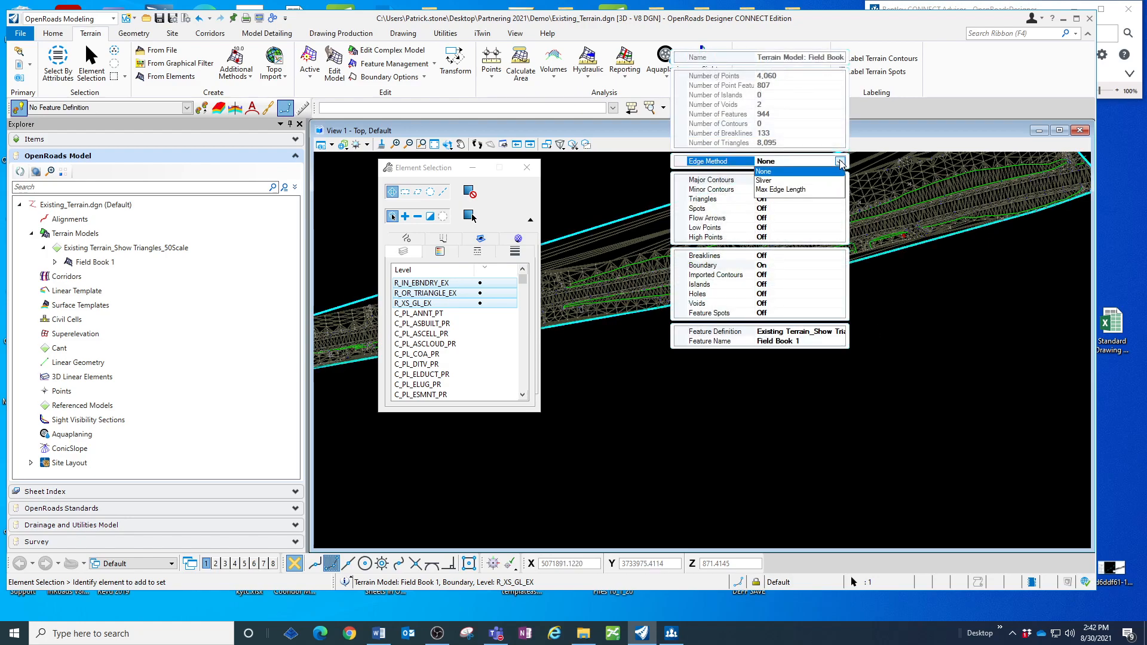
pyautogui.click(765, 191)
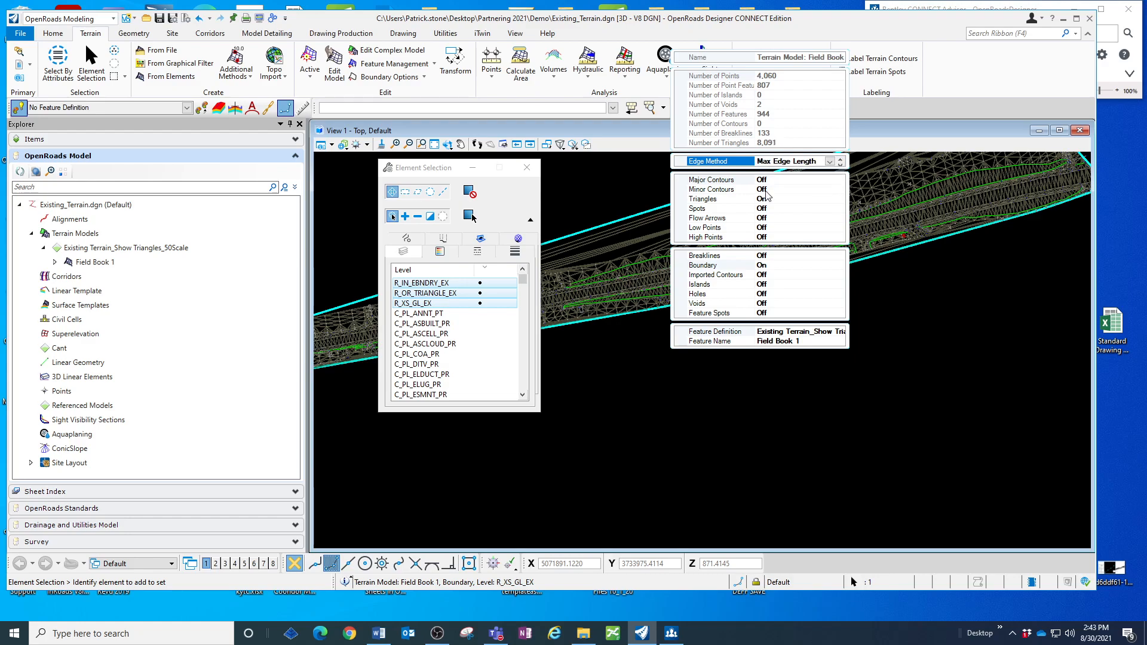
# Set the terrain's maximum edge length to 250 feet and clear the selection
pyautogui.click(796, 172)
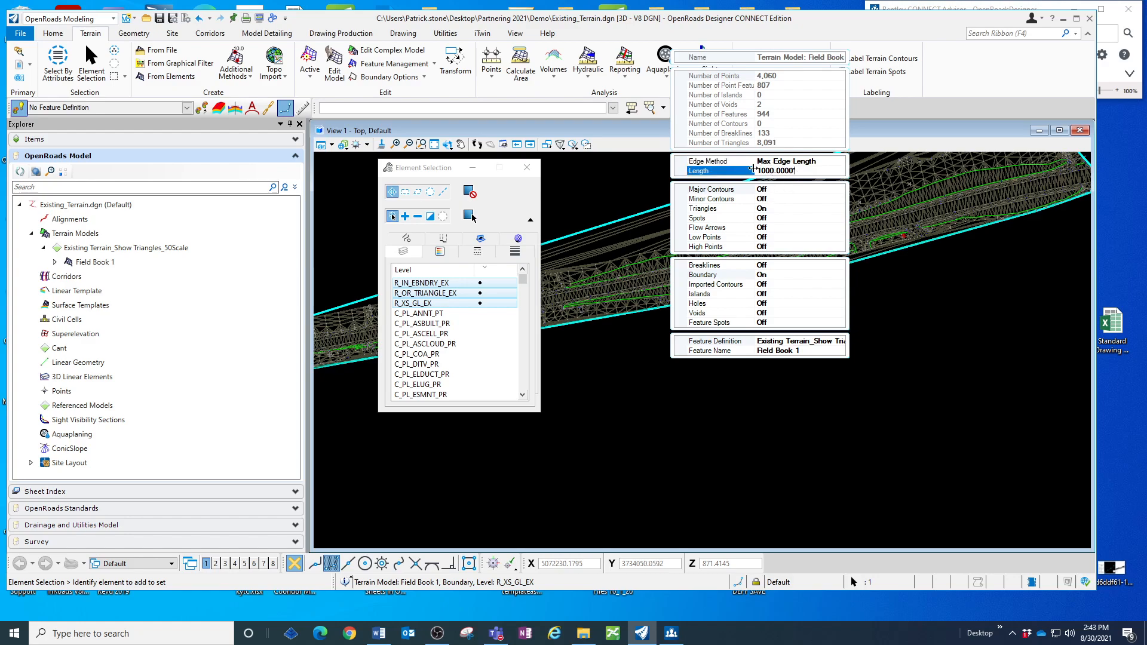
pyautogui.moveTo(796, 171); pyautogui.dragTo(754, 173)
pyautogui.write('250')
pyautogui.press('Tab')
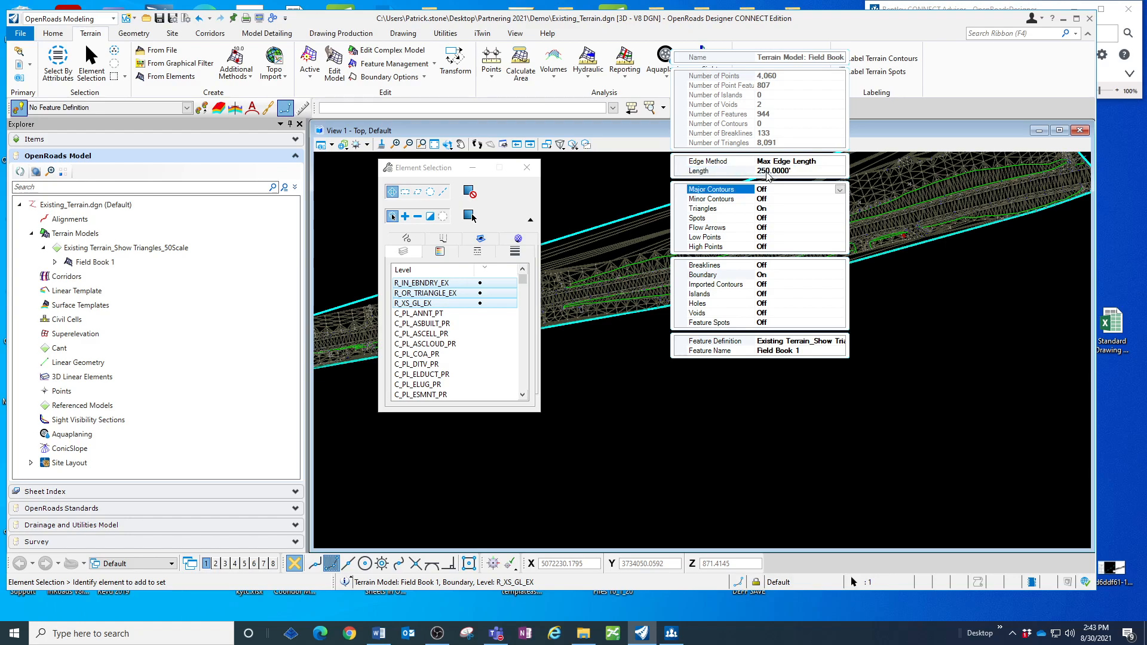
pyautogui.click(670, 360)
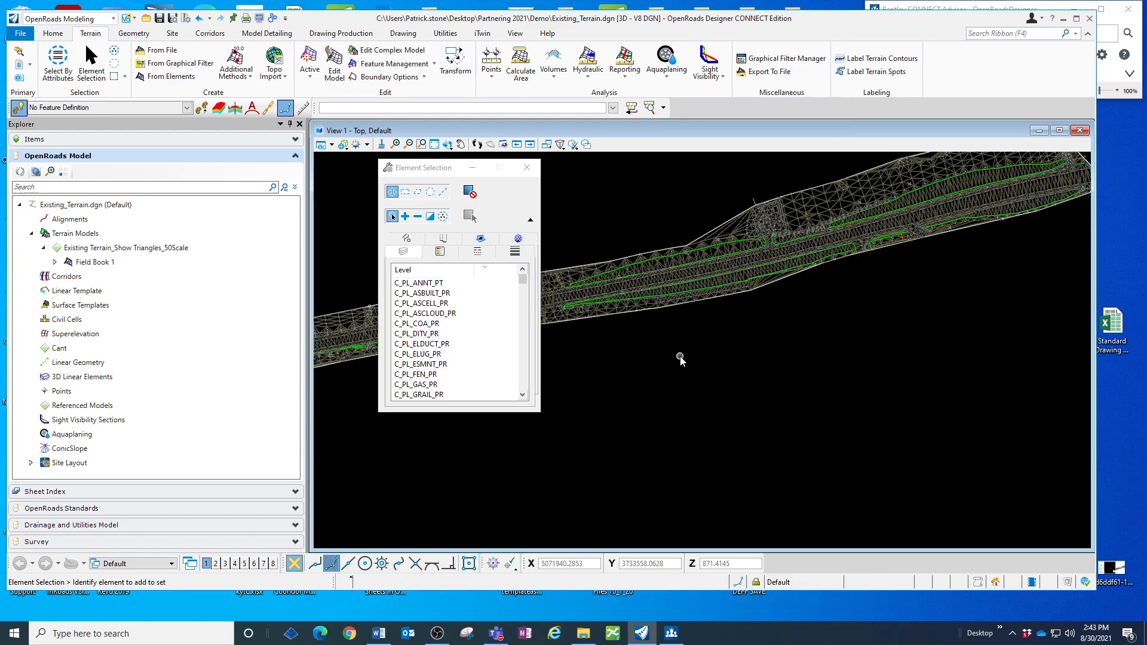
# Deactivate the survey processing rules for the Default model in the survey data again
pyautogui.click(527, 168)
pyautogui.scroll(3, 744, 226)
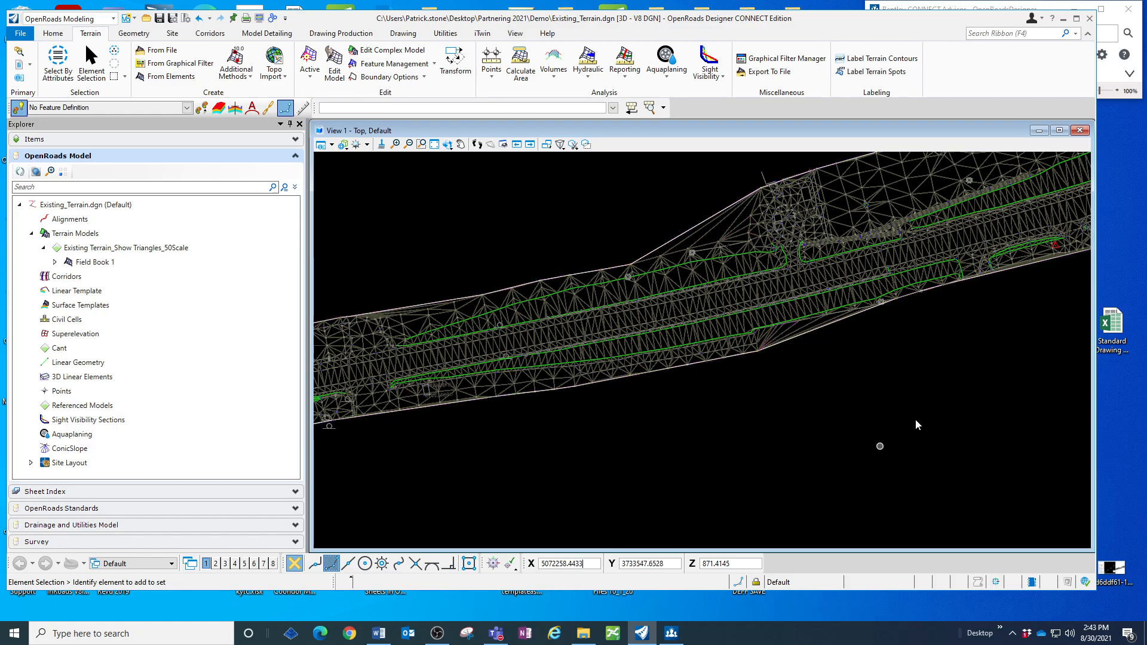
pyautogui.scroll(-2, 535, 182)
pyautogui.moveTo(480, 326); pyautogui.dragTo(791, 364, button='middle')
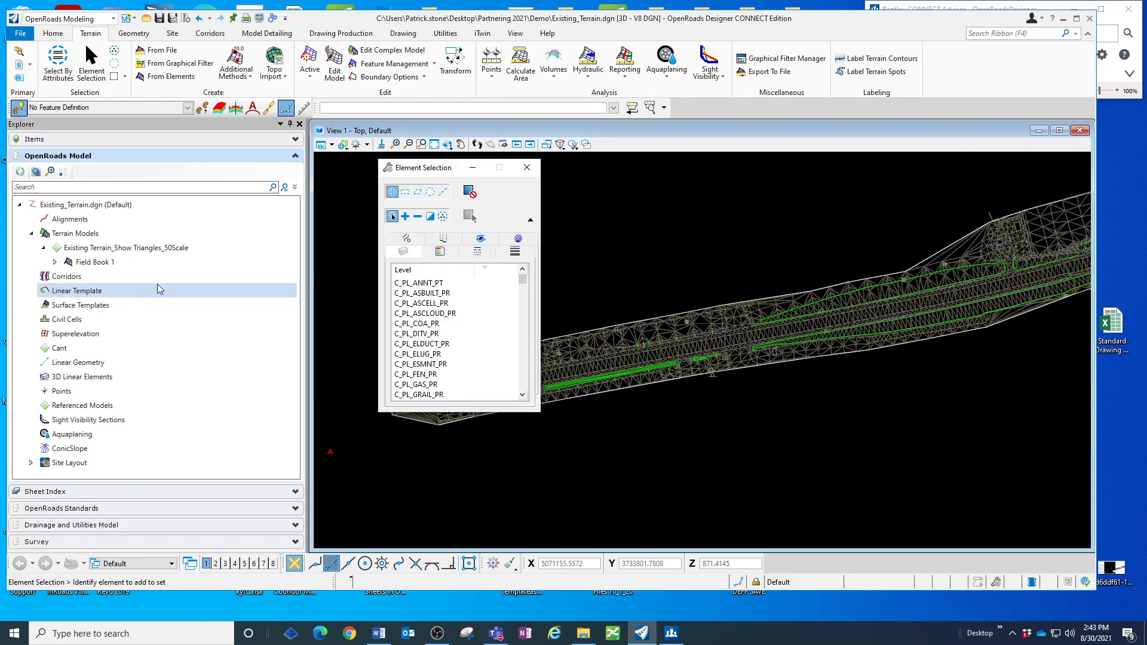
pyautogui.click(116, 541)
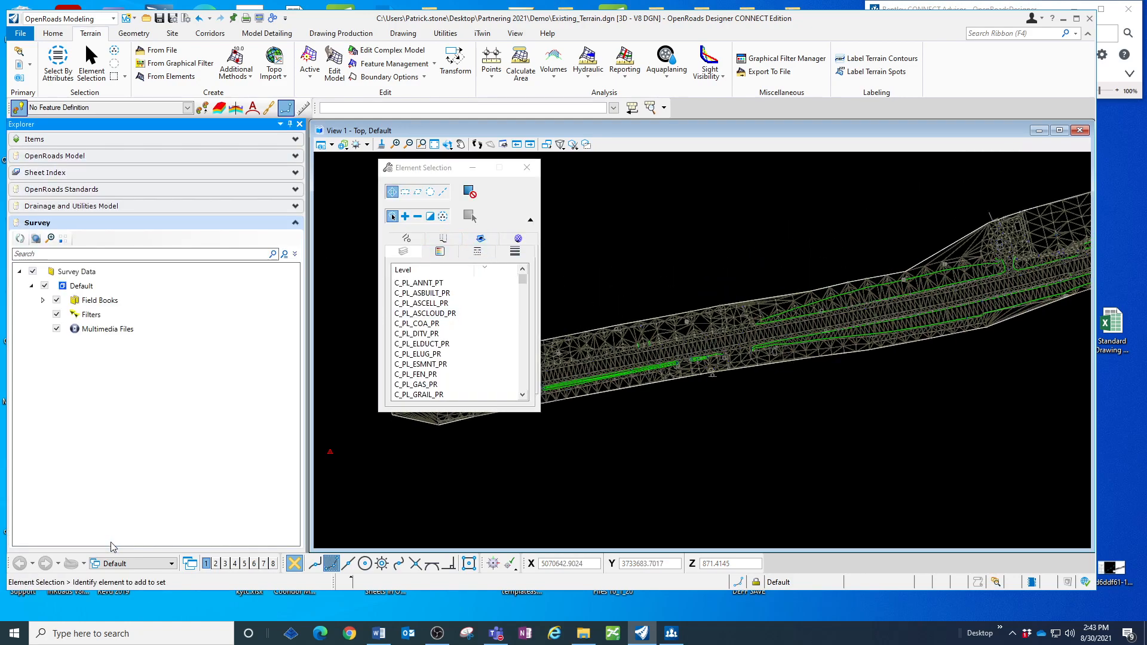
pyautogui.rightClick(70, 275)
pyautogui.click(83, 286)
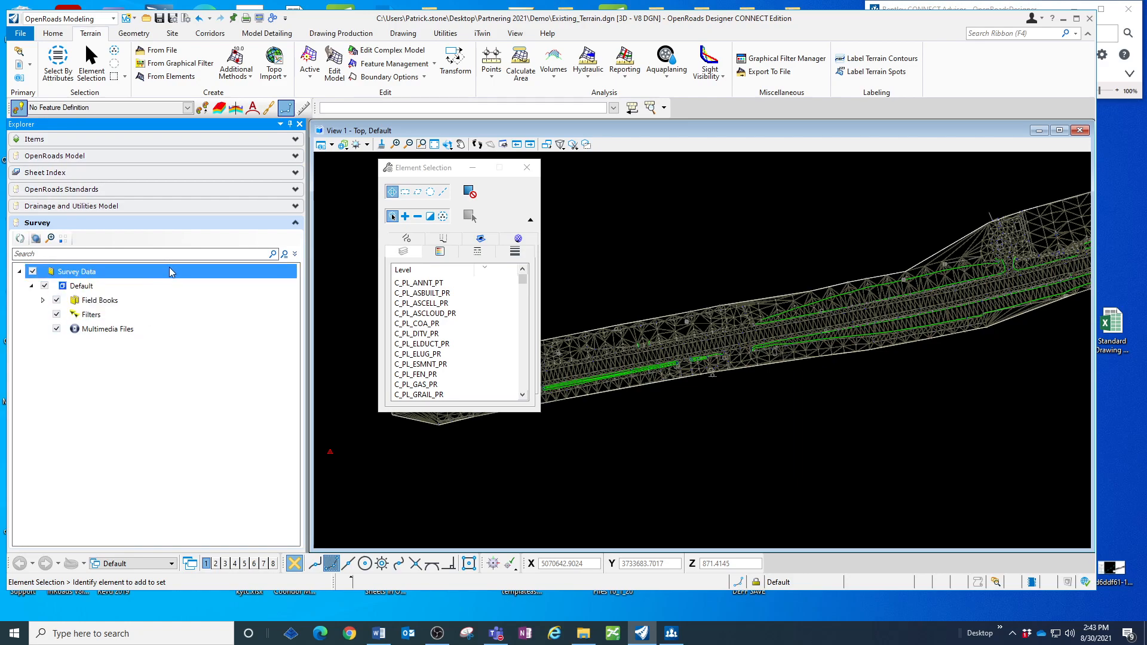
pyautogui.rightClick(84, 288)
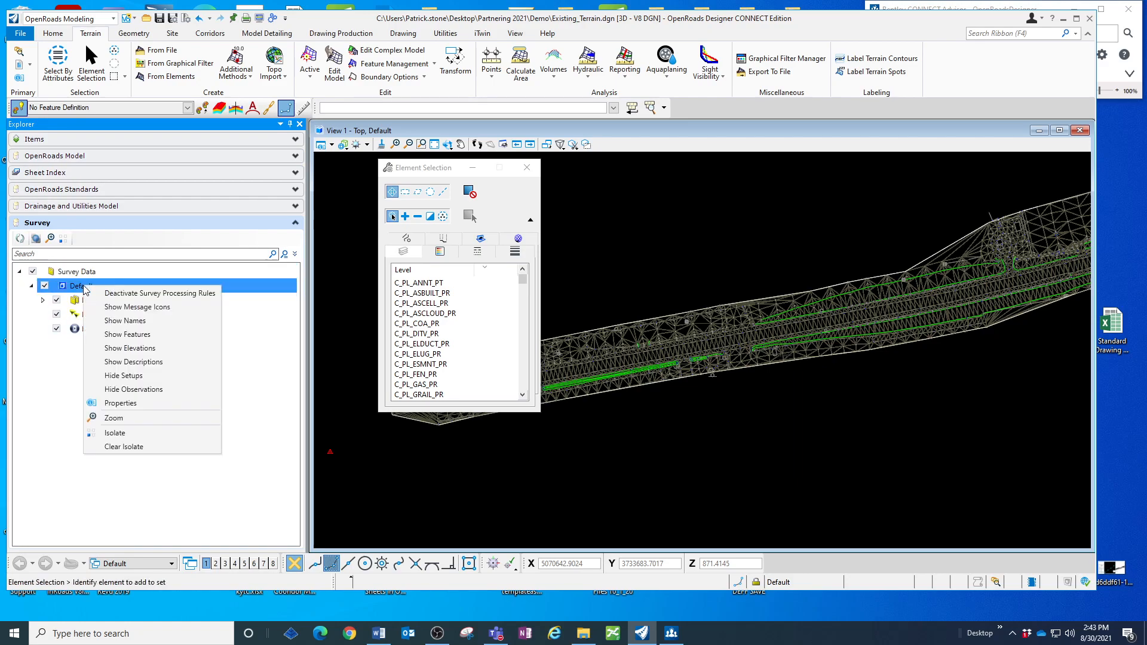
pyautogui.click(136, 294)
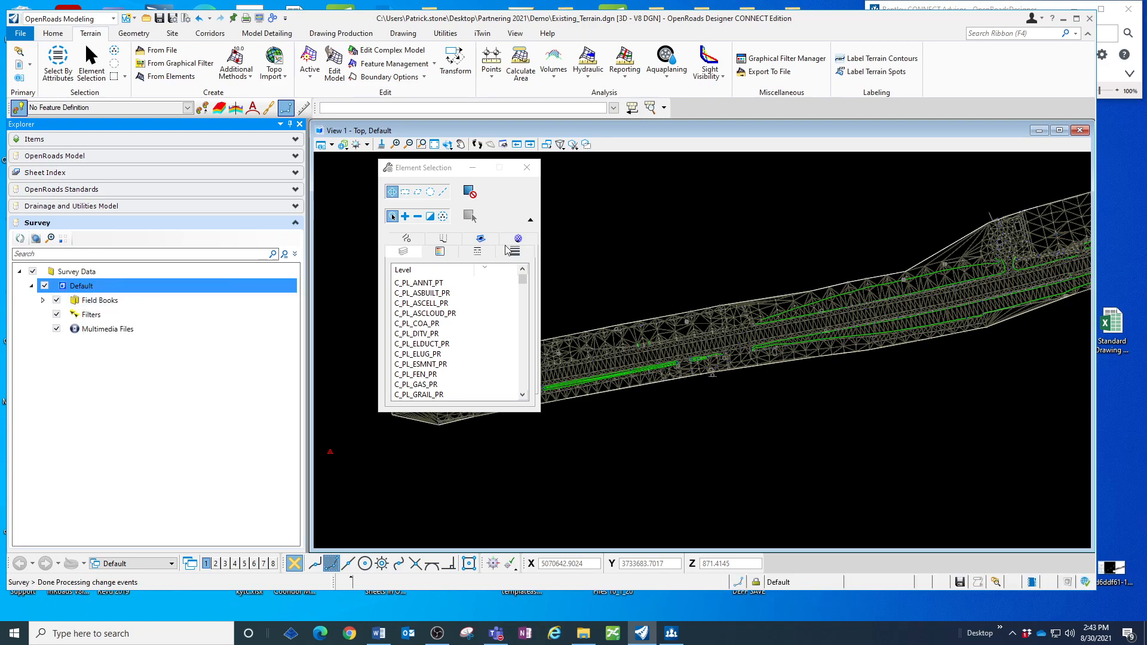
# Examine the remaining edge triangles around the terrain's bend and dismiss the Element Selection settings
pyautogui.click(526, 168)
pyautogui.moveTo(770, 247); pyautogui.dragTo(530, 303, button='middle')
pyautogui.scroll(2, 750, 317)
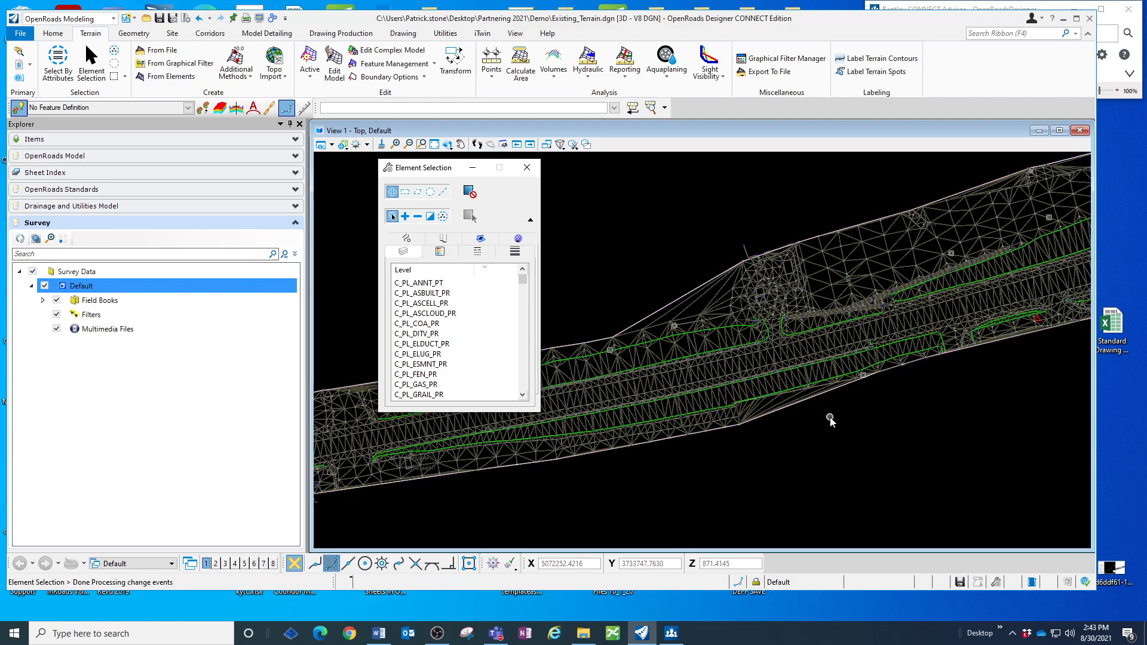
pyautogui.click(527, 168)
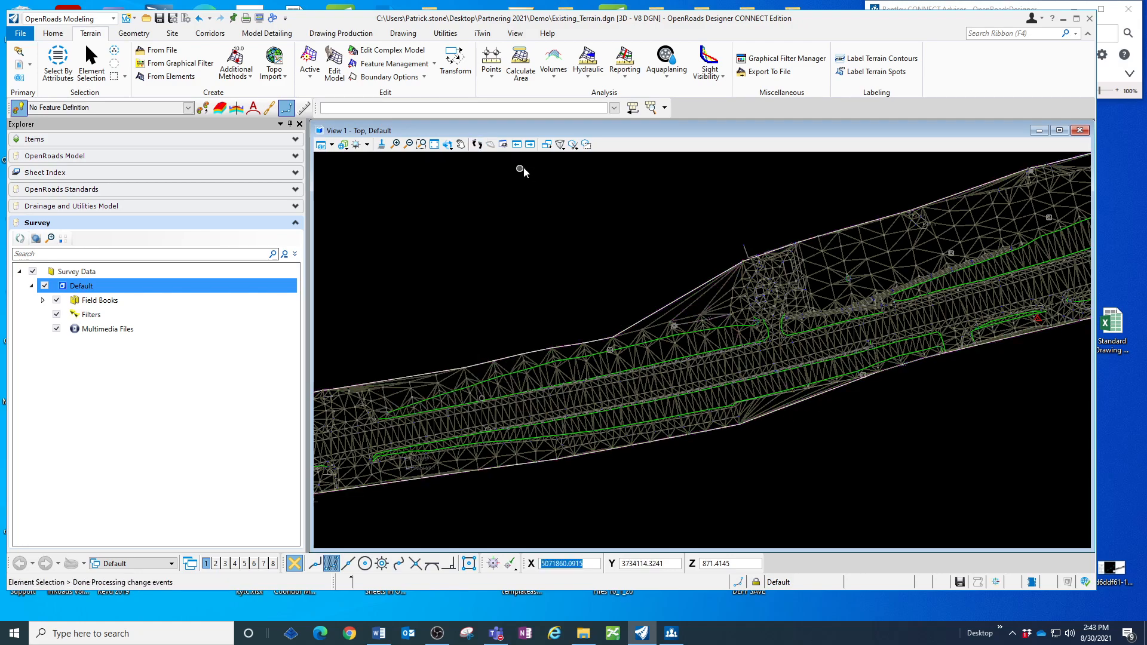
# Delete the long triangles on the northern and southern edges of the terrain's bend with Delete Triangle By Line
pyautogui.click(335, 71)
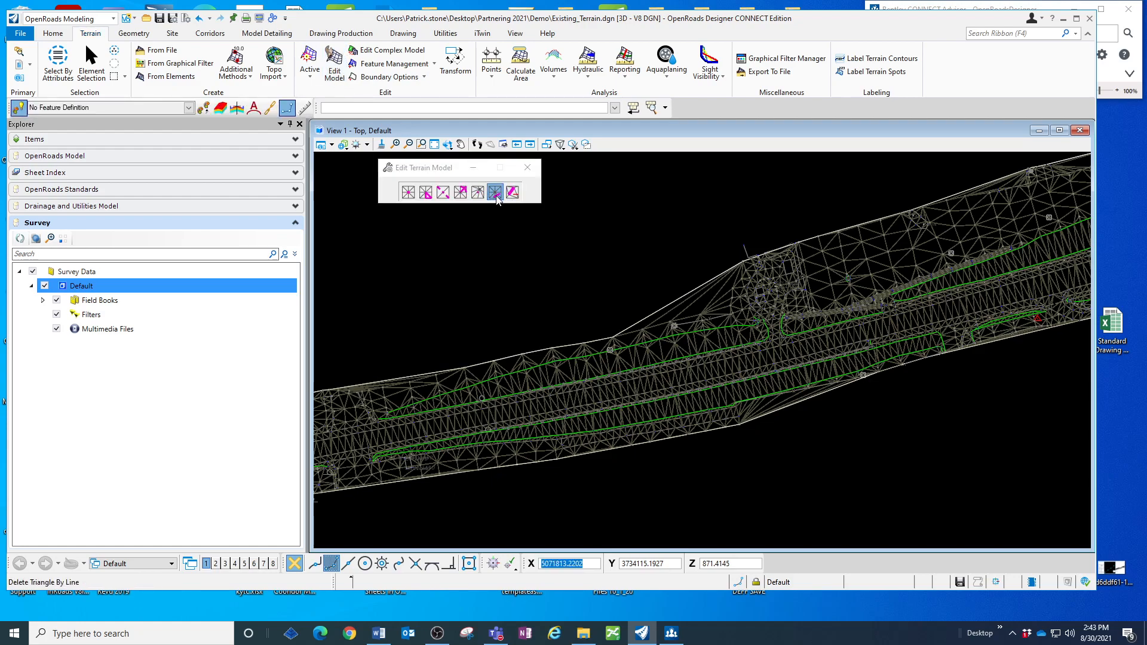
pyautogui.click(704, 308)
pyautogui.click(674, 307)
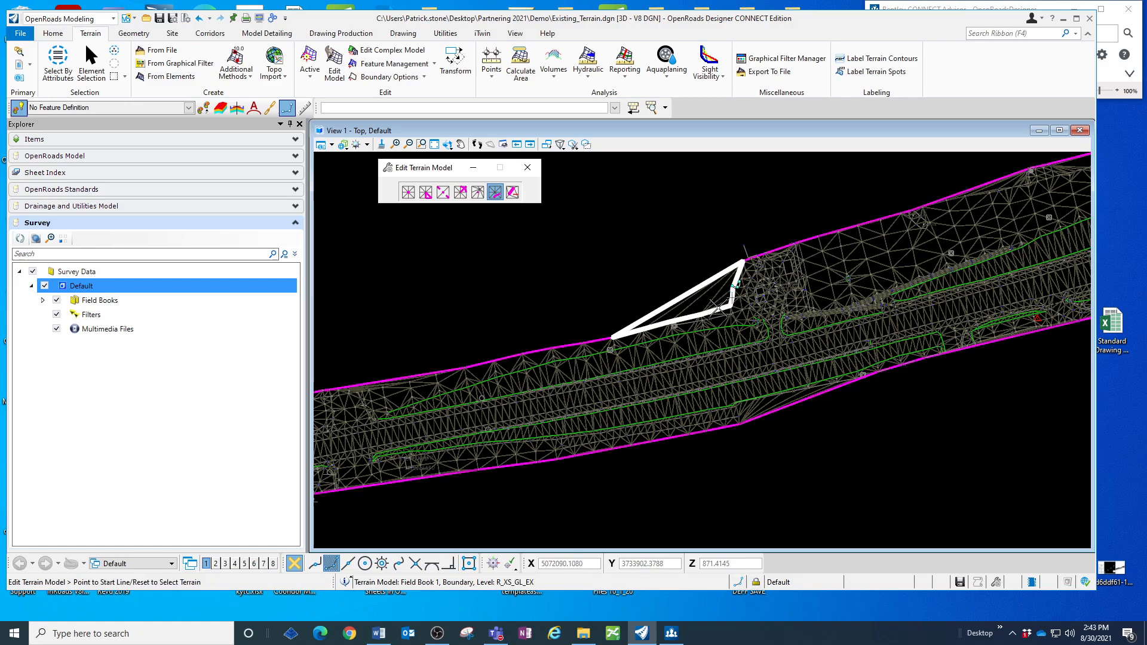
pyautogui.click(710, 308)
pyautogui.click(811, 426)
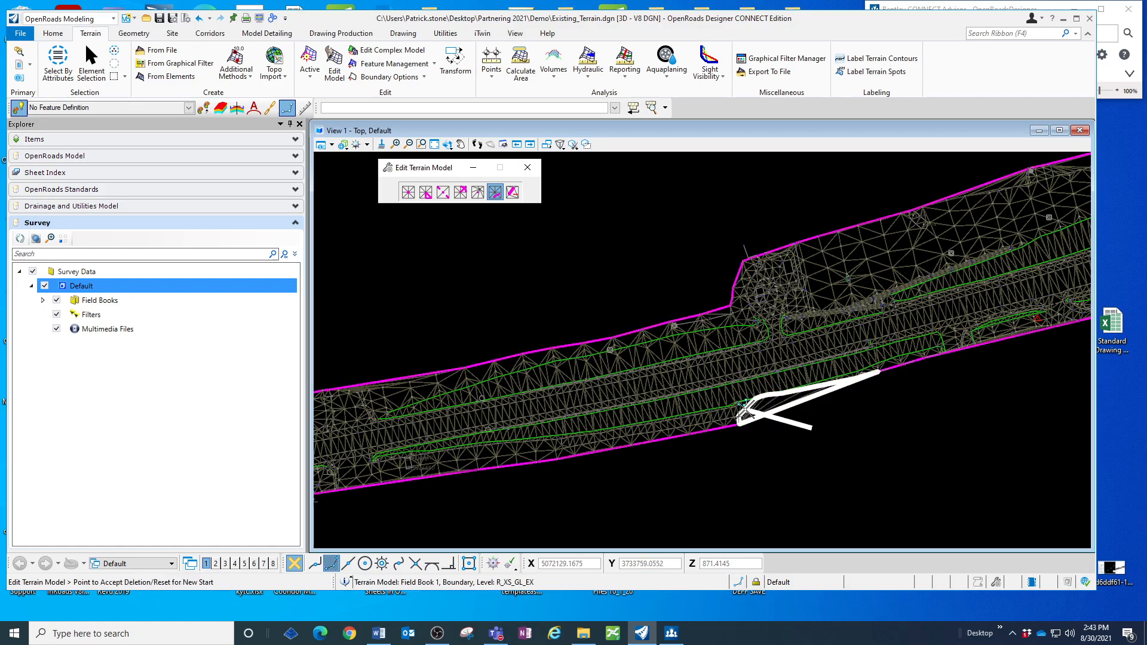
pyautogui.click(826, 439)
# Delete the long edge triangles west of the terrain's northeast corner by drawing deletion lines across them
pyautogui.scroll(-3, 857, 440)
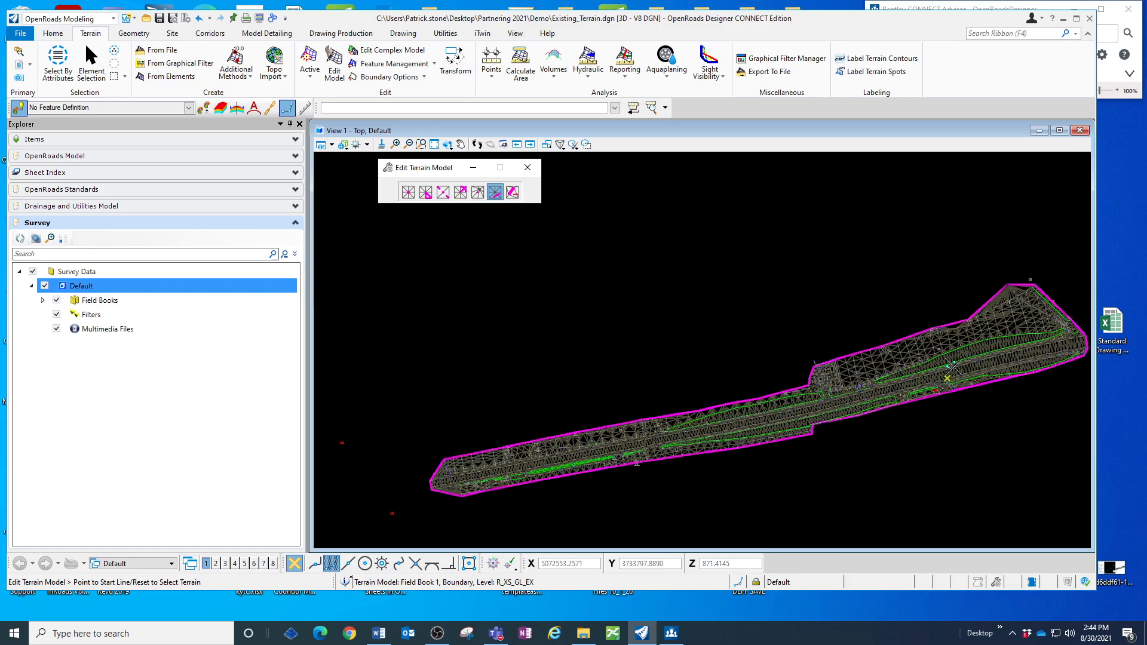
pyautogui.scroll(2, 1010, 289)
pyautogui.click(960, 301)
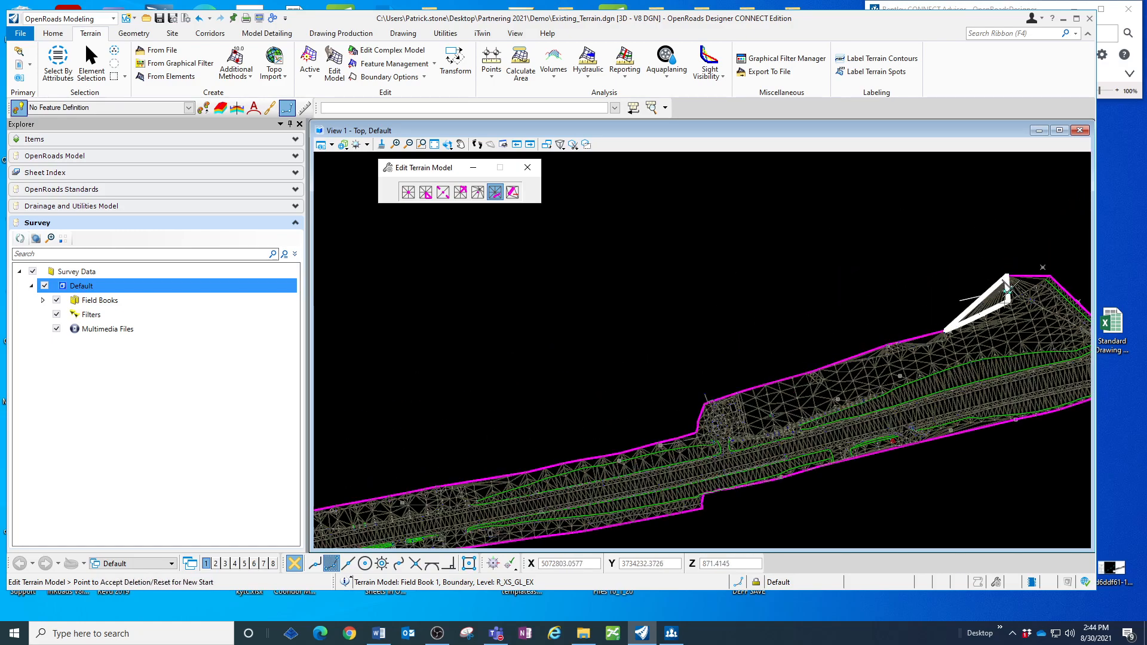
pyautogui.click(1018, 290)
pyautogui.scroll(4, 1005, 297)
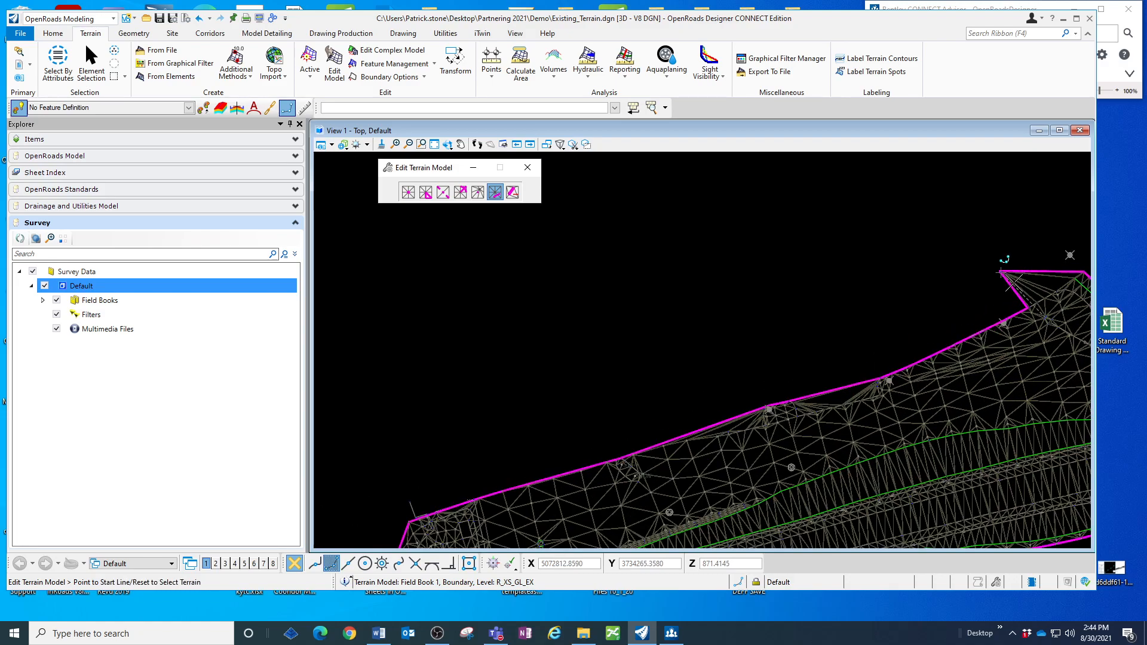
pyautogui.click(990, 311)
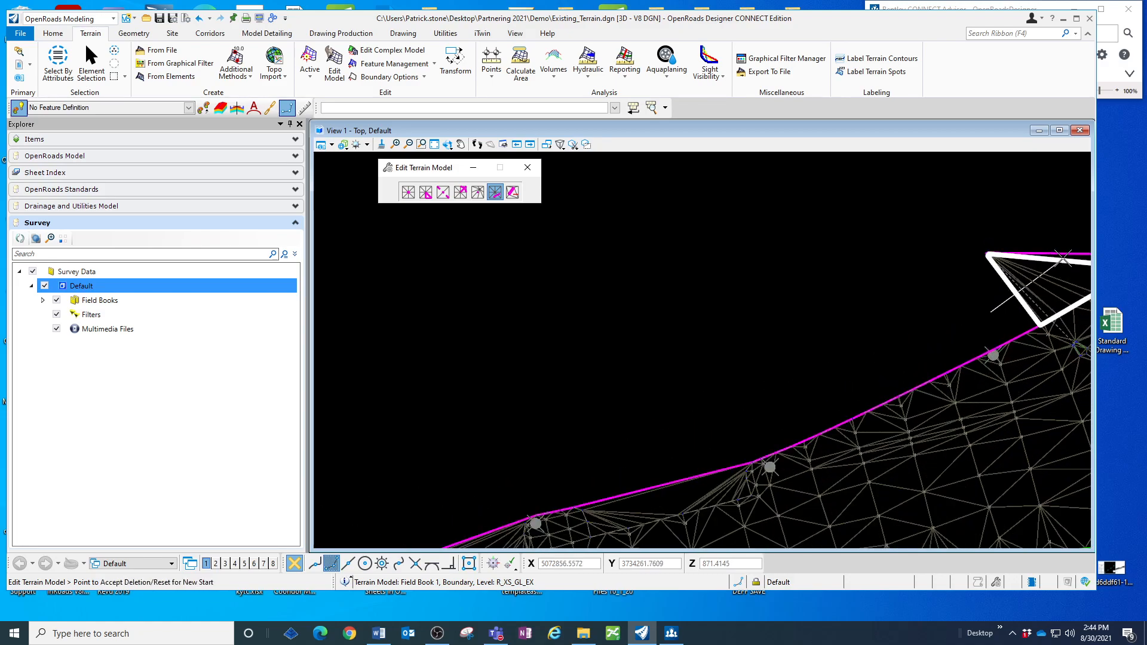
pyautogui.click(881, 342)
pyautogui.scroll(-5, 878, 342)
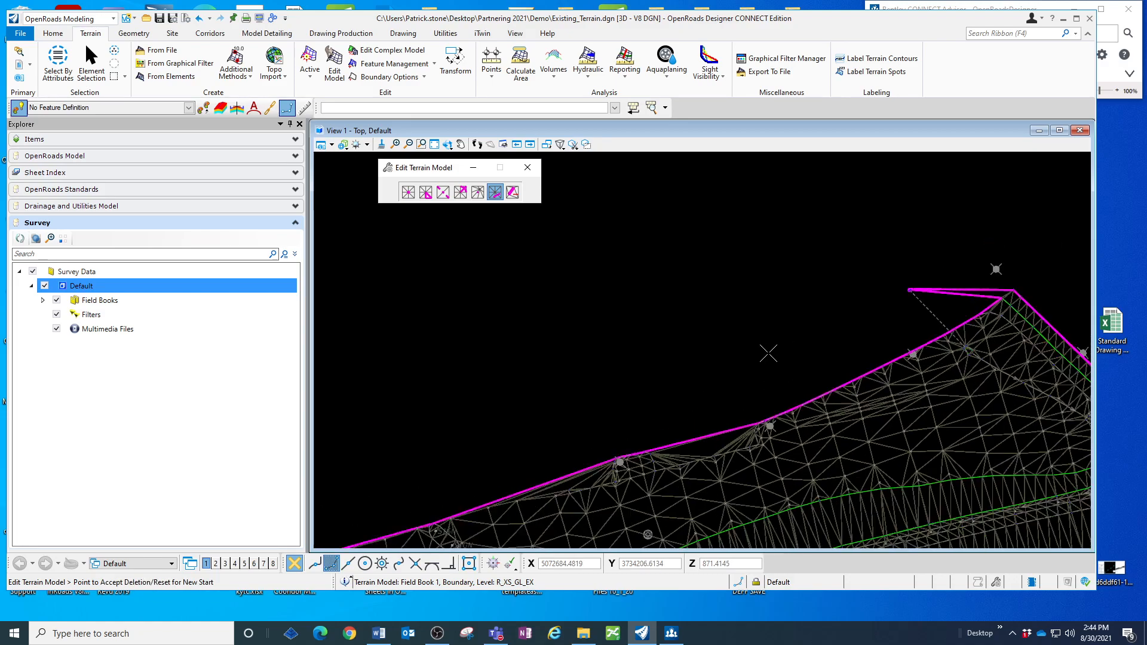
# Delete the thin triangles along the southern edge of the terrain's eastern part with a deletion line
pyautogui.moveTo(873, 372); pyautogui.dragTo(876, 315, button='middle')
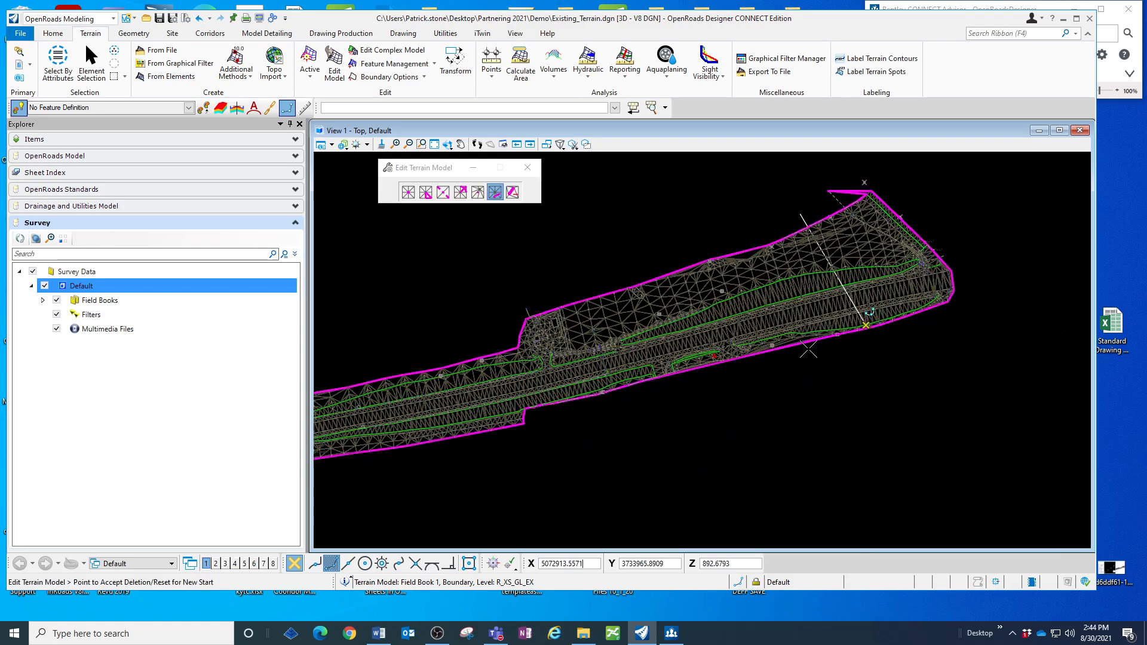
pyautogui.scroll(2, 735, 374)
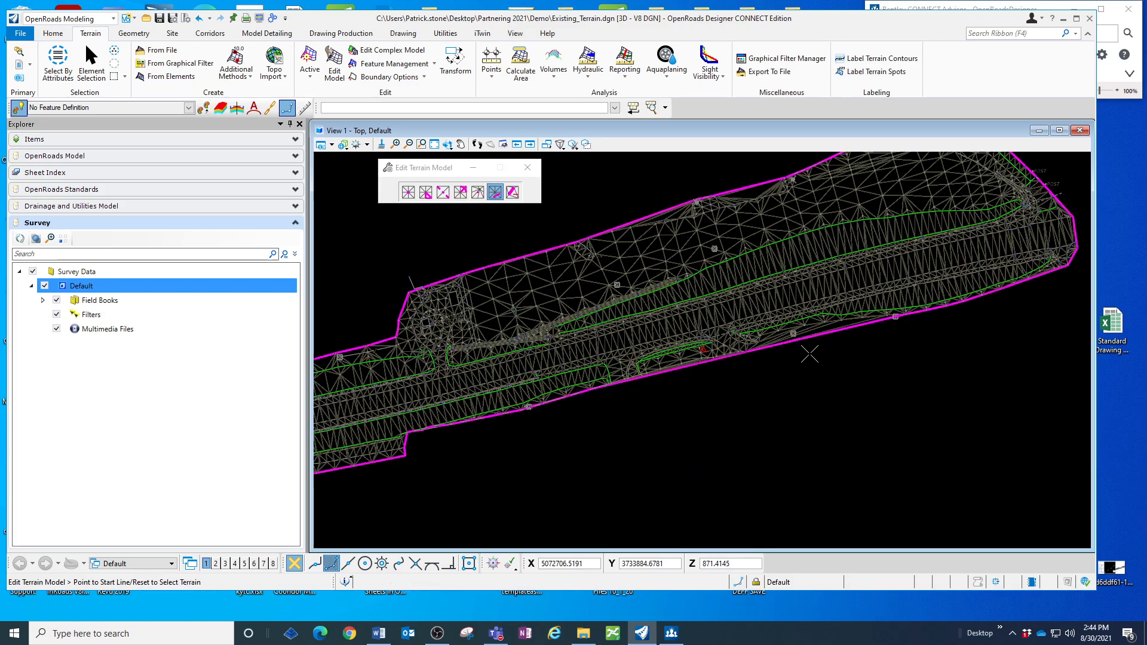
pyautogui.click(809, 353)
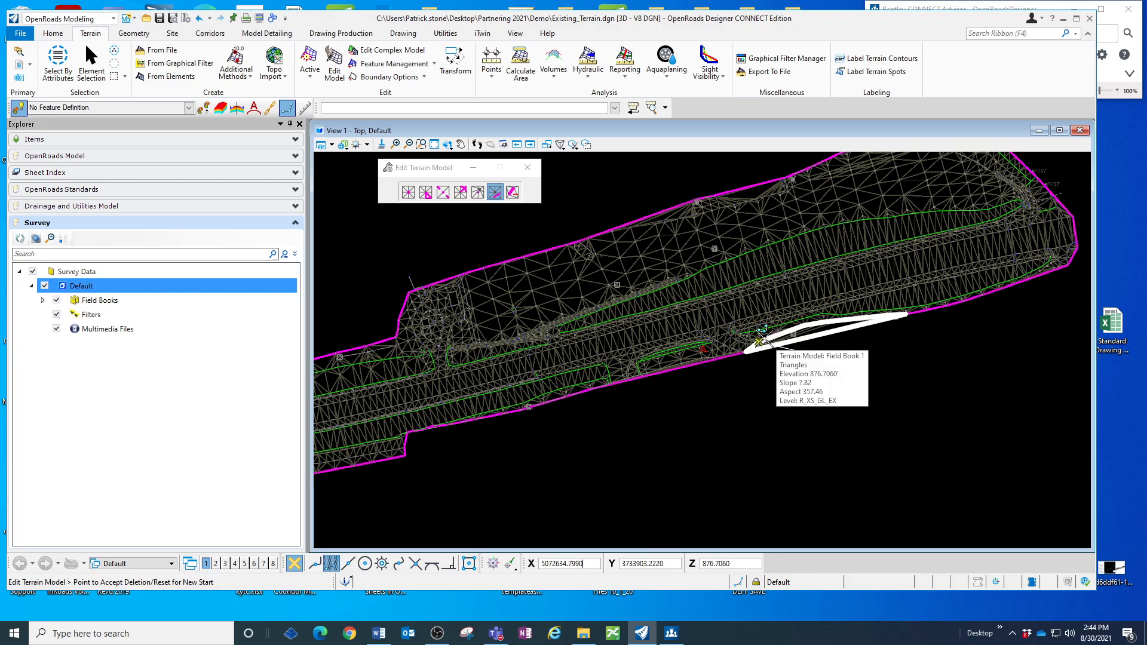
pyautogui.click(777, 340)
pyautogui.scroll(-2, 747, 458)
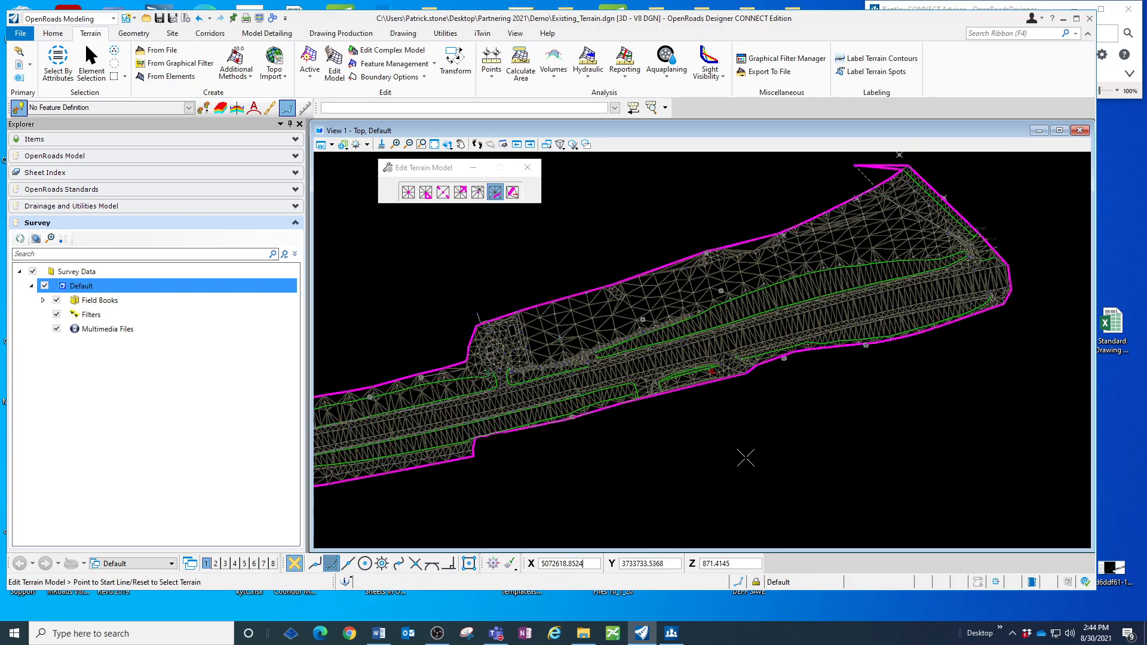
# Delete the large edge triangles at the southern corner of the terrain's western end
pyautogui.moveTo(574, 487); pyautogui.dragTo(865, 371, button='middle')
pyautogui.moveTo(663, 376); pyautogui.dragTo(826, 395, button='middle')
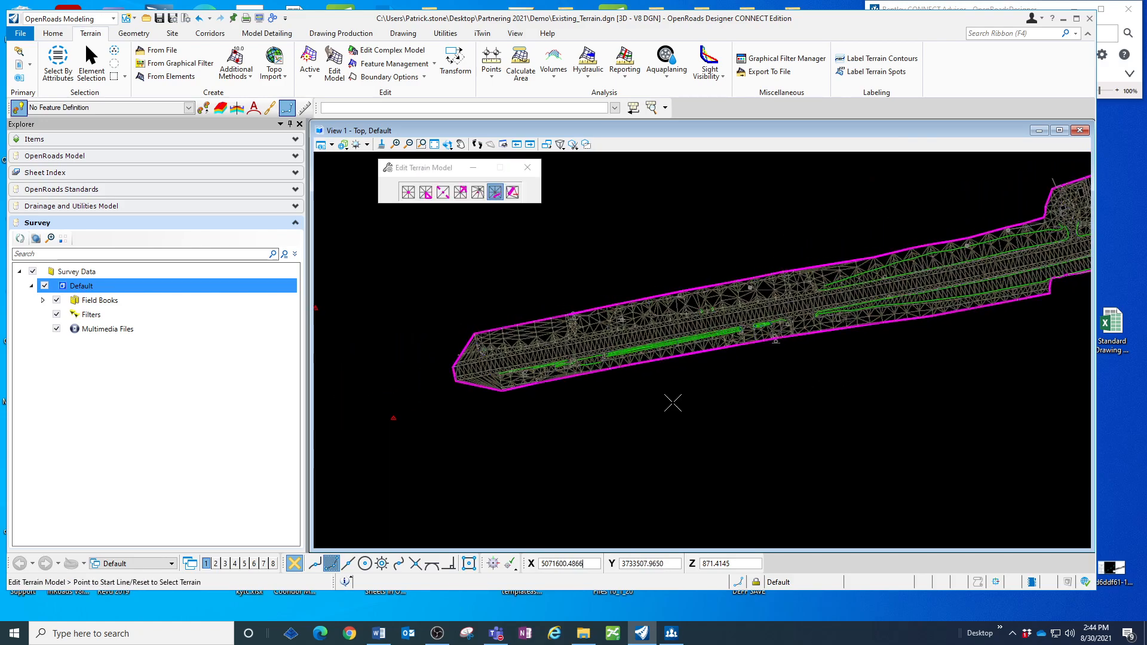
pyautogui.scroll(2, 483, 388)
pyautogui.click(483, 389)
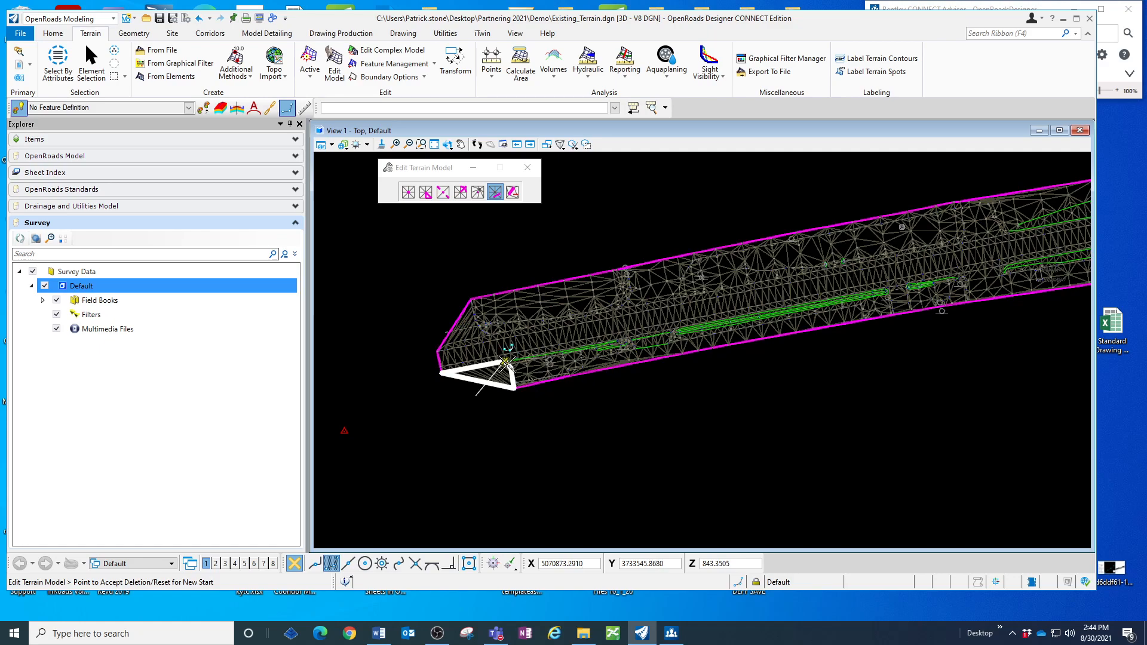
pyautogui.click(512, 373)
pyautogui.scroll(-2, 531, 478)
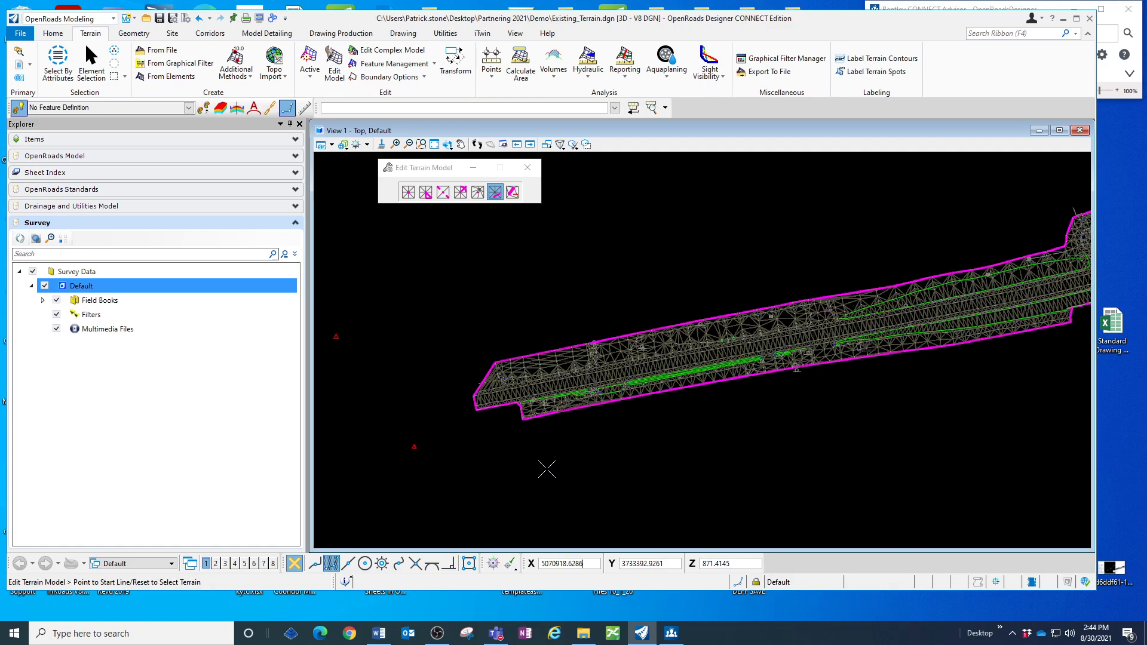
pyautogui.moveTo(830, 463); pyautogui.dragTo(743, 453, button='middle')
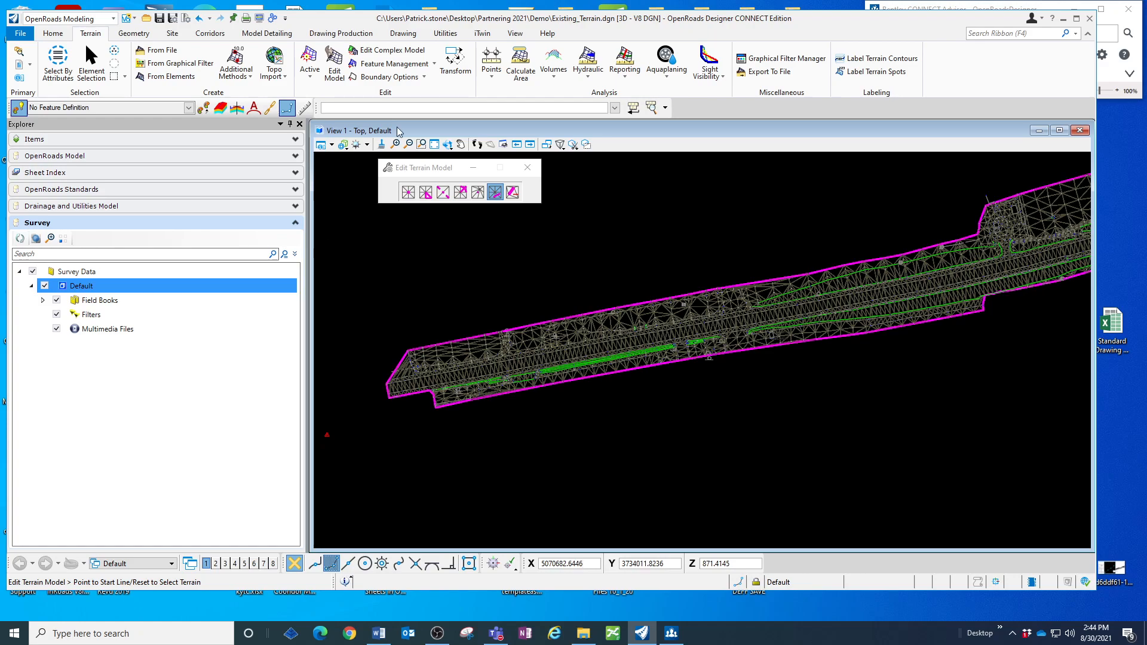
# Add a ruled boundary named Boundary with the PR Boundary feature definition to the terrain
pyautogui.click(423, 77)
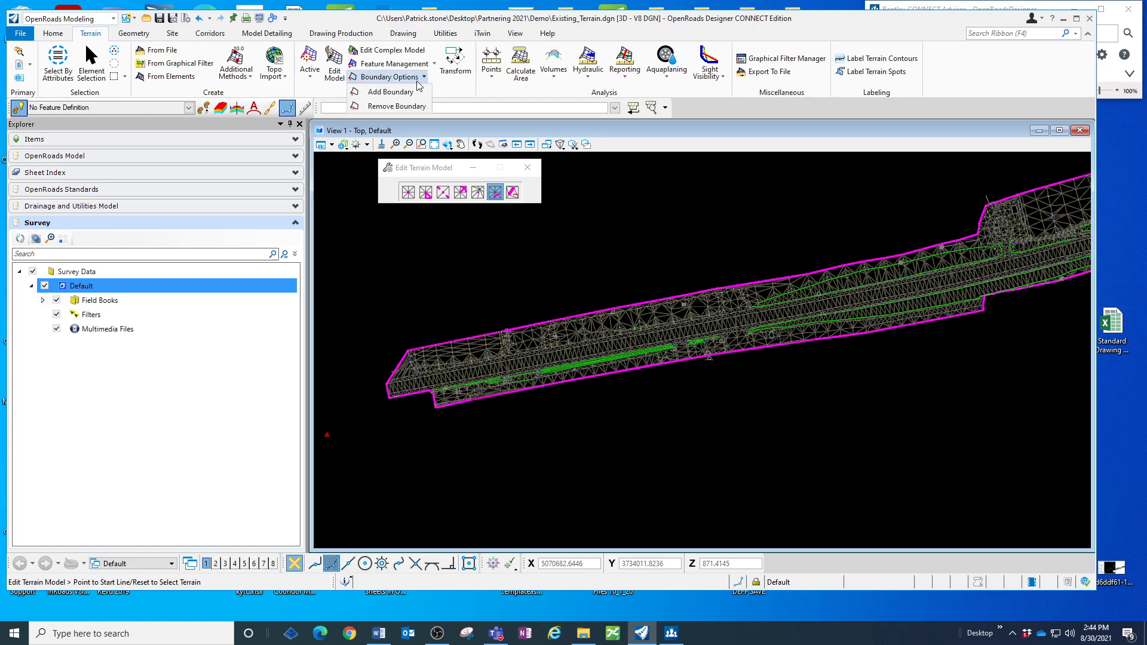
pyautogui.click(397, 106)
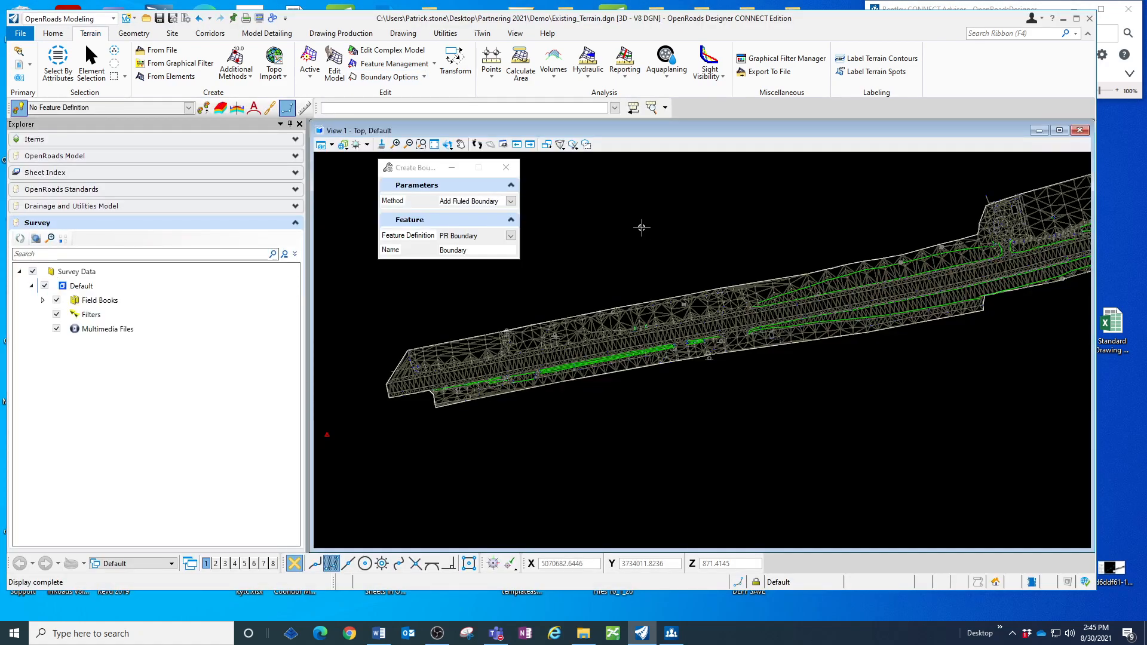
pyautogui.click(511, 201)
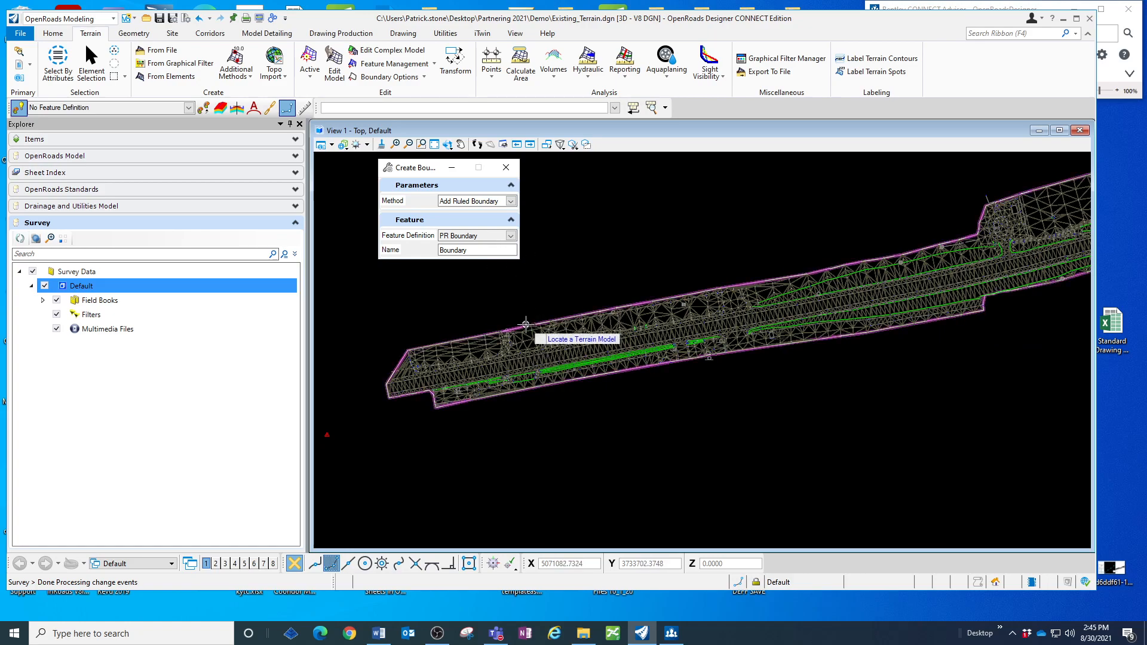
pyautogui.click(526, 325)
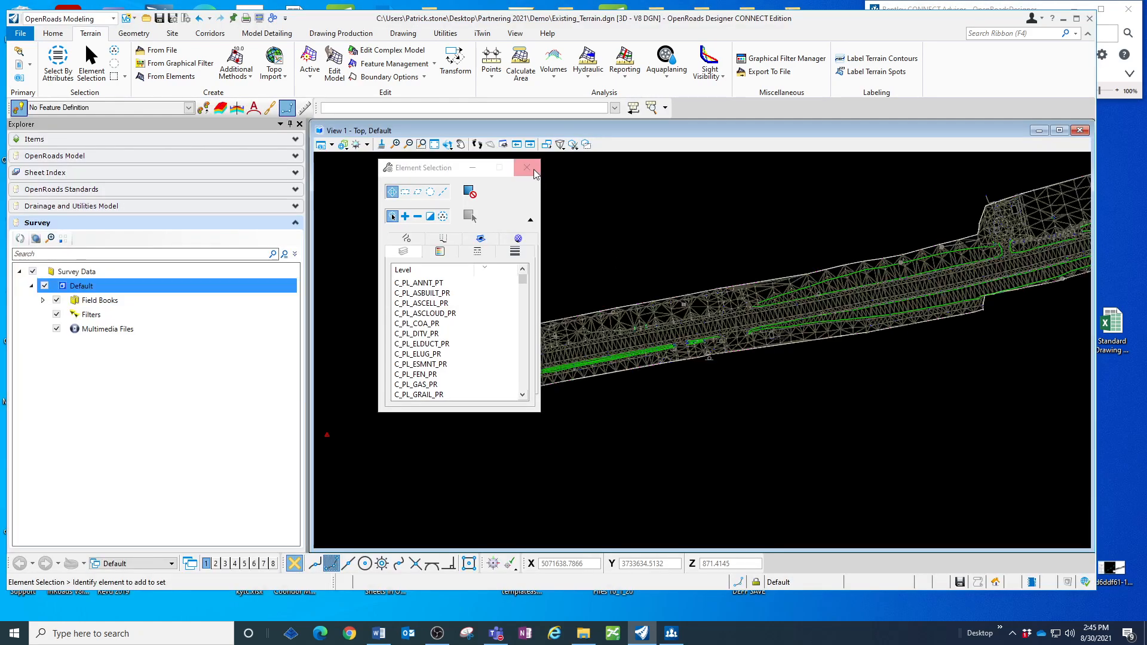
pyautogui.click(527, 168)
# Insert a vertex in the new boundary line on the northern edge, at the western start of the dip with long triangles
pyautogui.moveTo(793, 387); pyautogui.dragTo(751, 407, button='middle')
pyautogui.moveTo(927, 348); pyautogui.dragTo(787, 441, button='middle')
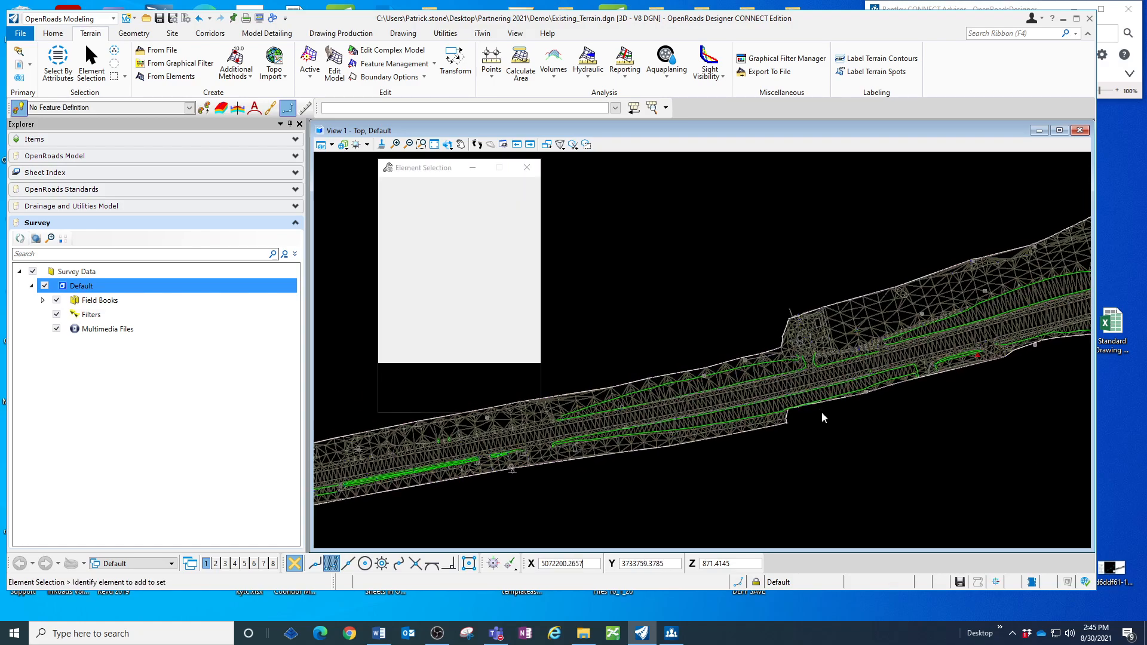
pyautogui.moveTo(540, 476); pyautogui.dragTo(751, 325, button='middle')
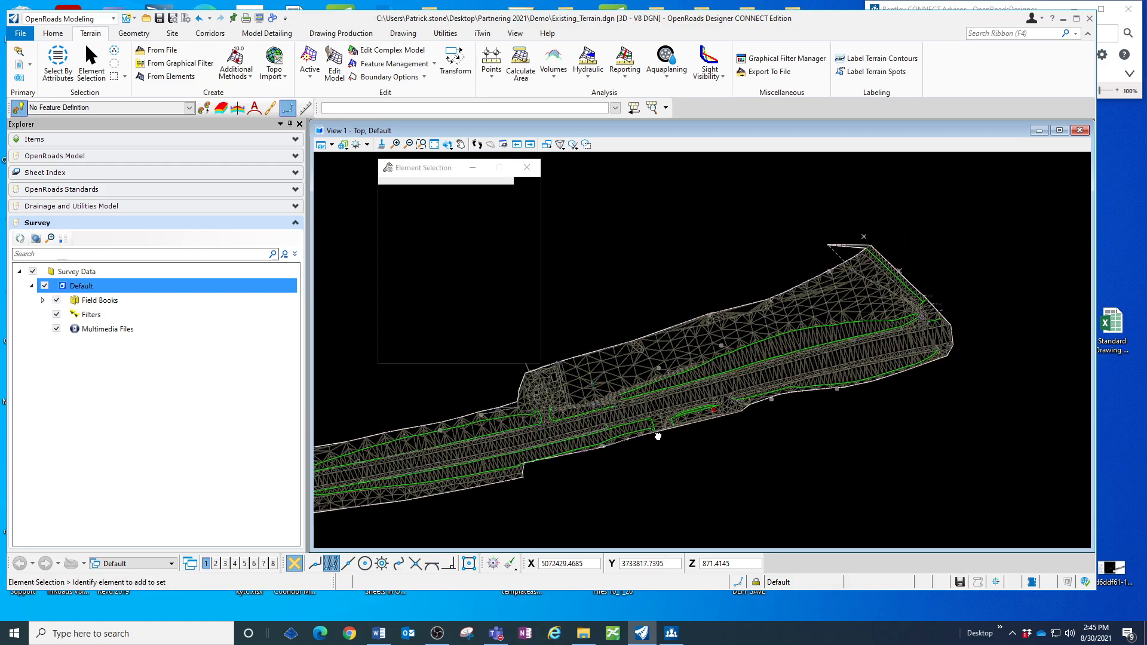
pyautogui.scroll(3, 745, 315)
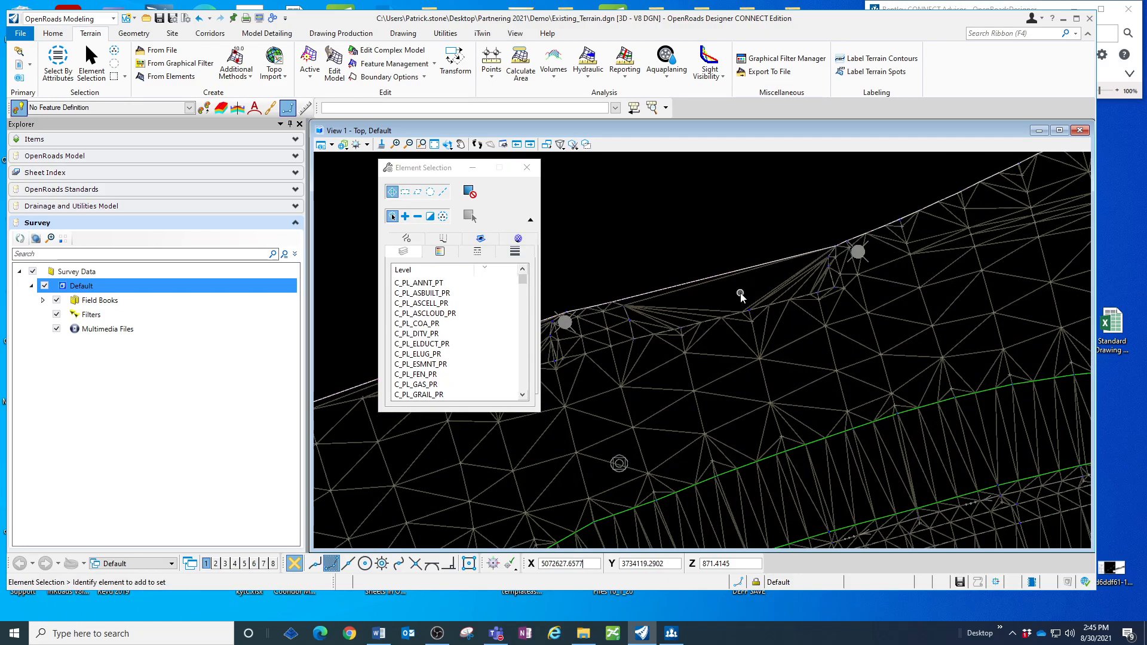
pyautogui.click(527, 167)
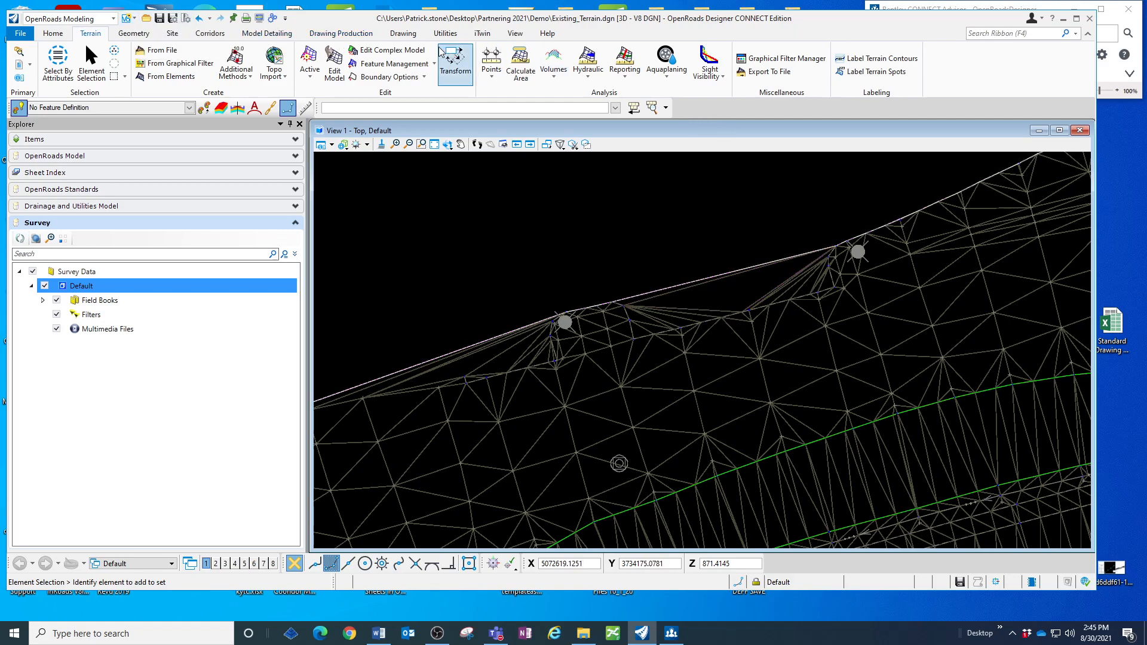
pyautogui.click(401, 34)
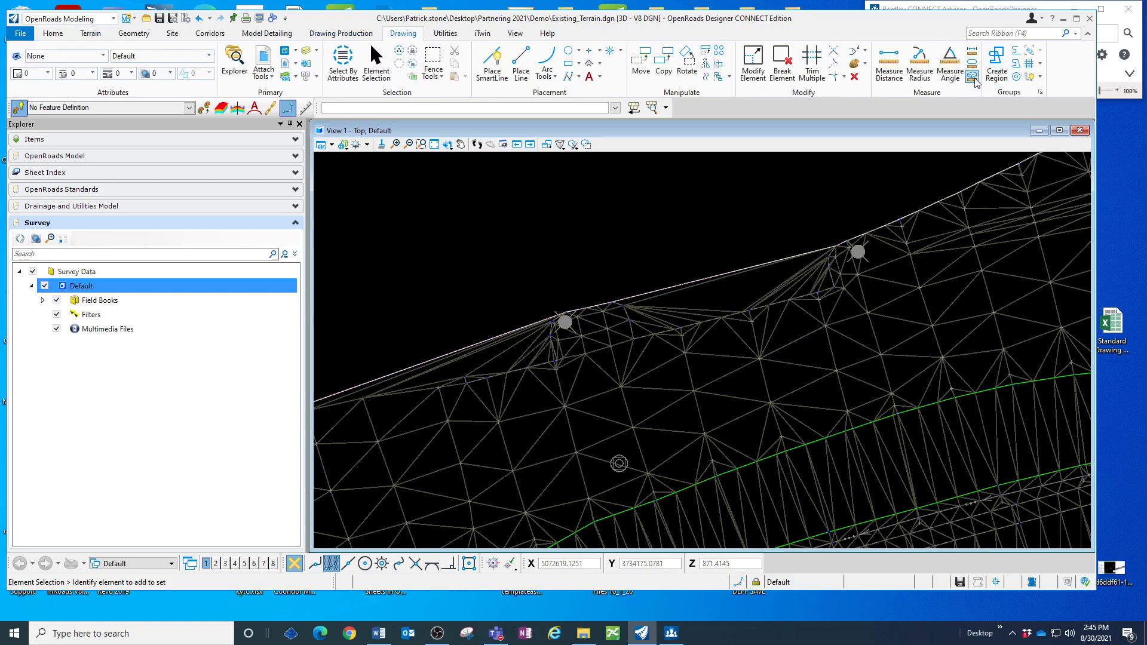
pyautogui.click(857, 52)
pyautogui.click(865, 52)
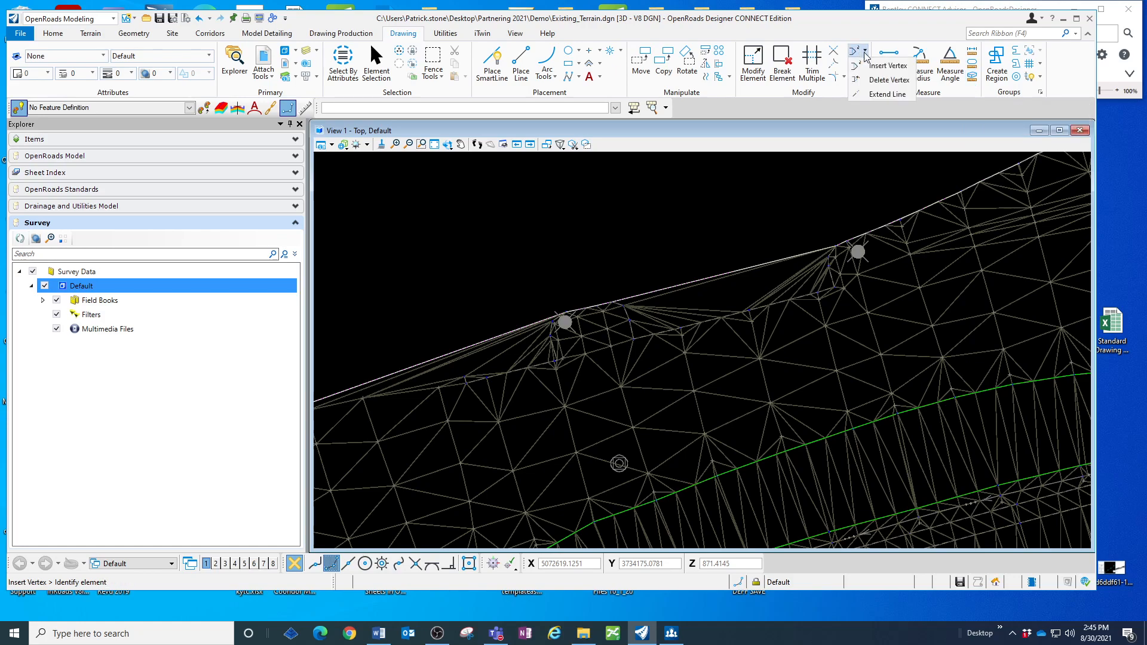
pyautogui.click(894, 65)
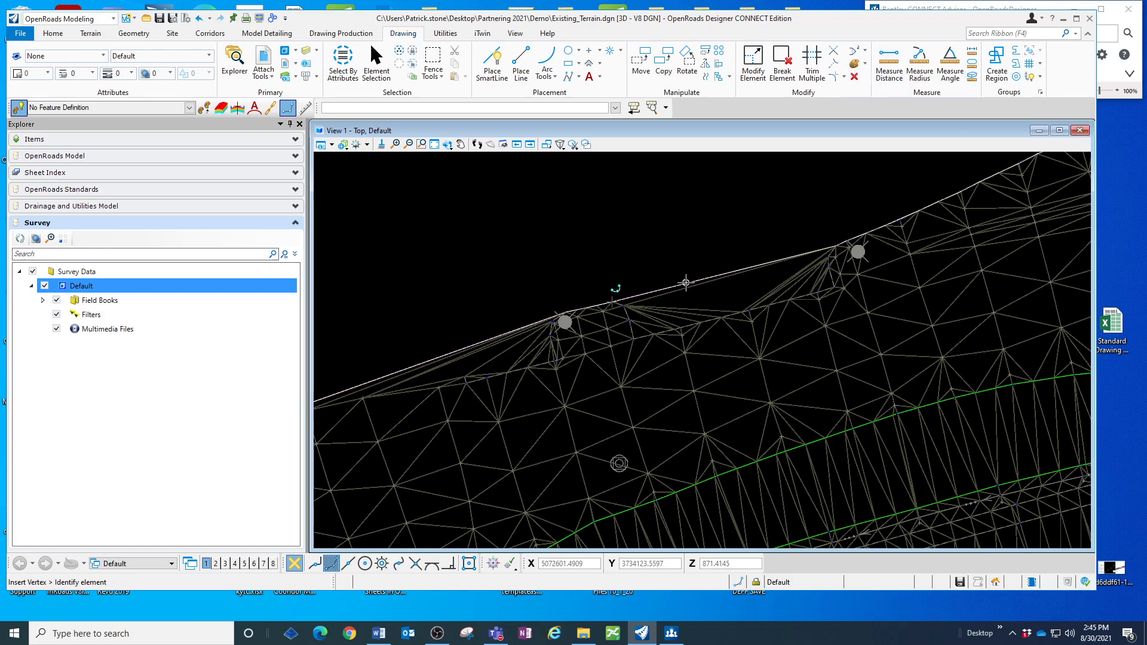
pyautogui.click(687, 284)
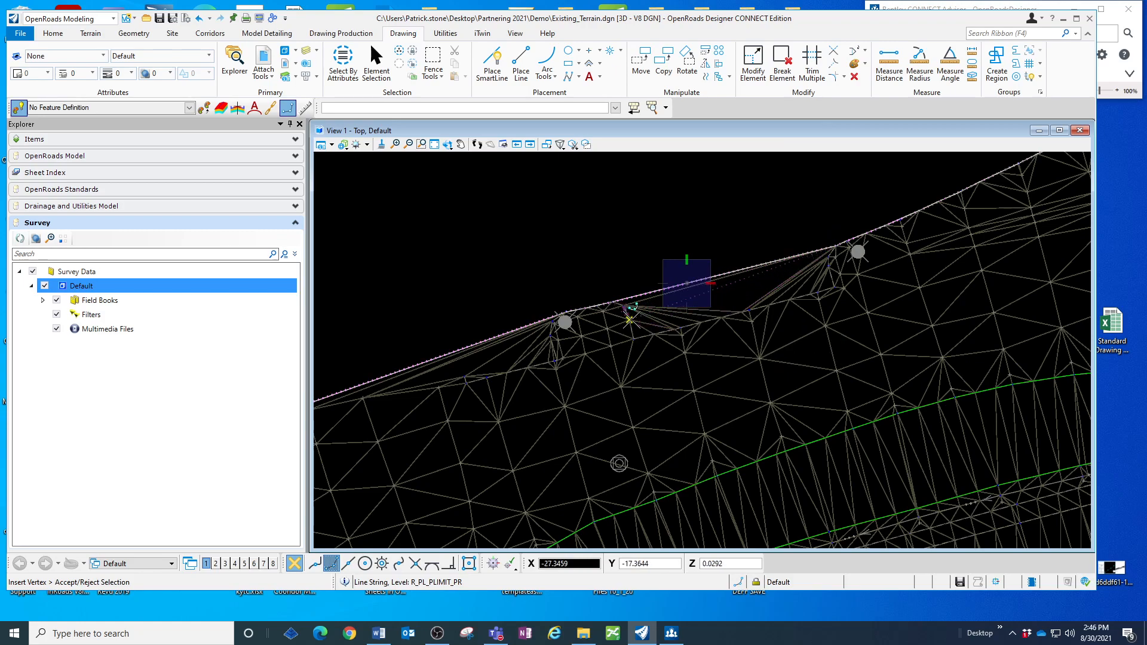
pyautogui.click(623, 304)
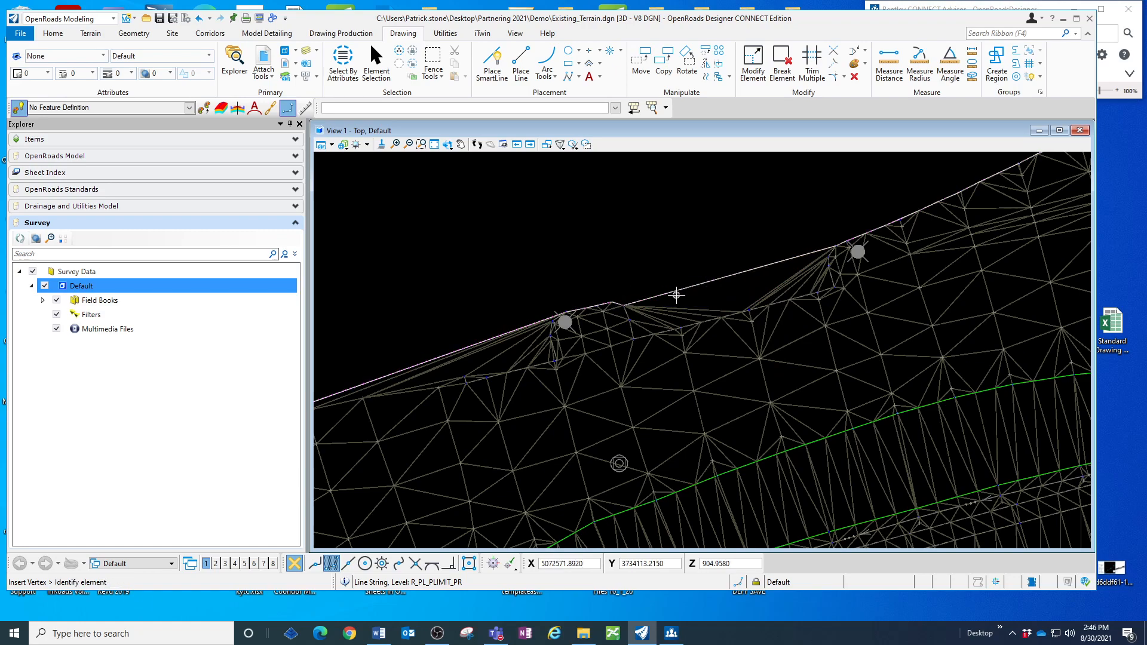
# Insert three more boundary vertices on the terrain's triangle corners so the line follows the inside of the northern-edge dip
pyautogui.click(679, 292)
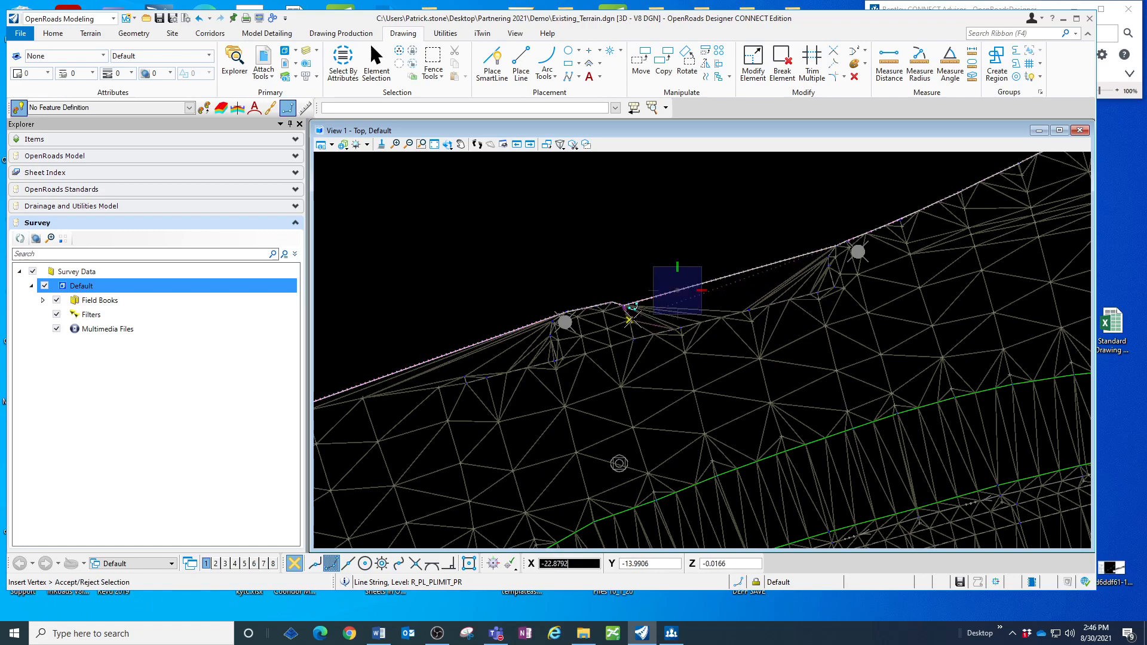
pyautogui.click(630, 320)
pyautogui.click(691, 299)
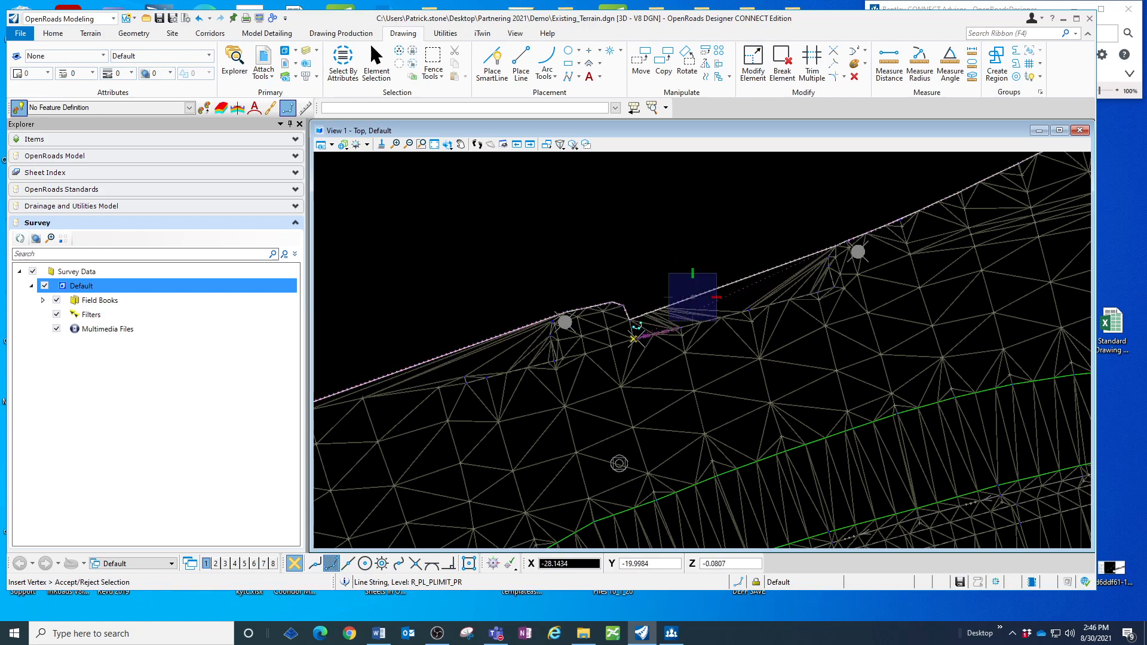
pyautogui.click(633, 339)
pyautogui.click(727, 297)
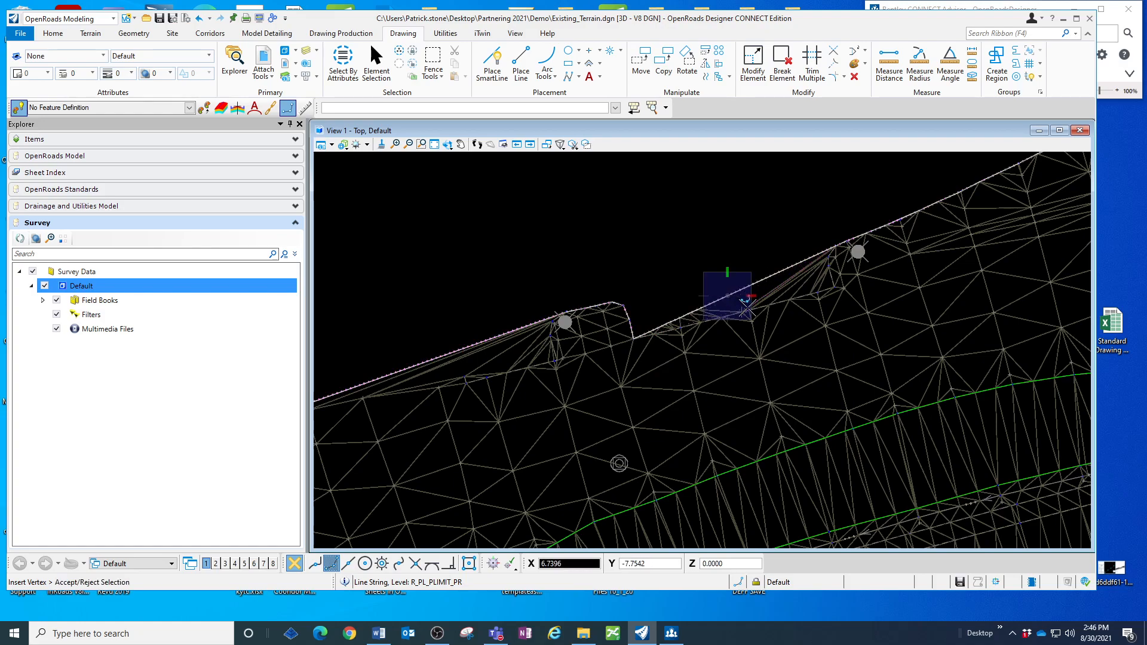
pyautogui.click(750, 309)
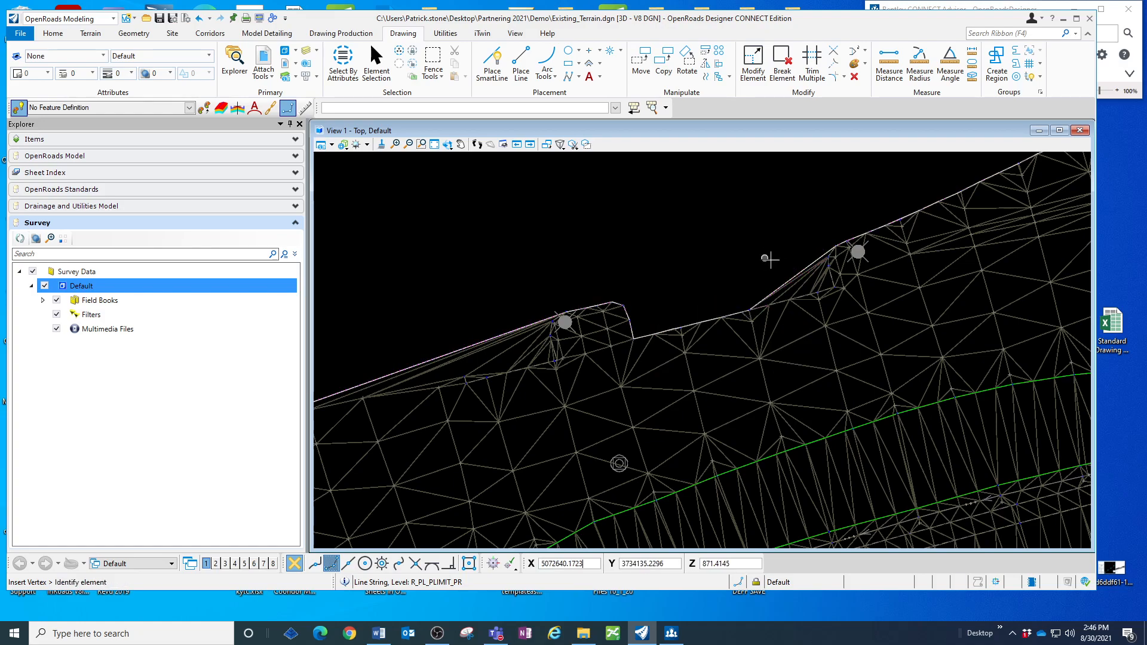
# Insert three boundary vertices on the triangle corners along the western side of the small bump on the northern edge, cutting off the long triangles
pyautogui.scroll(-2, 669, 248)
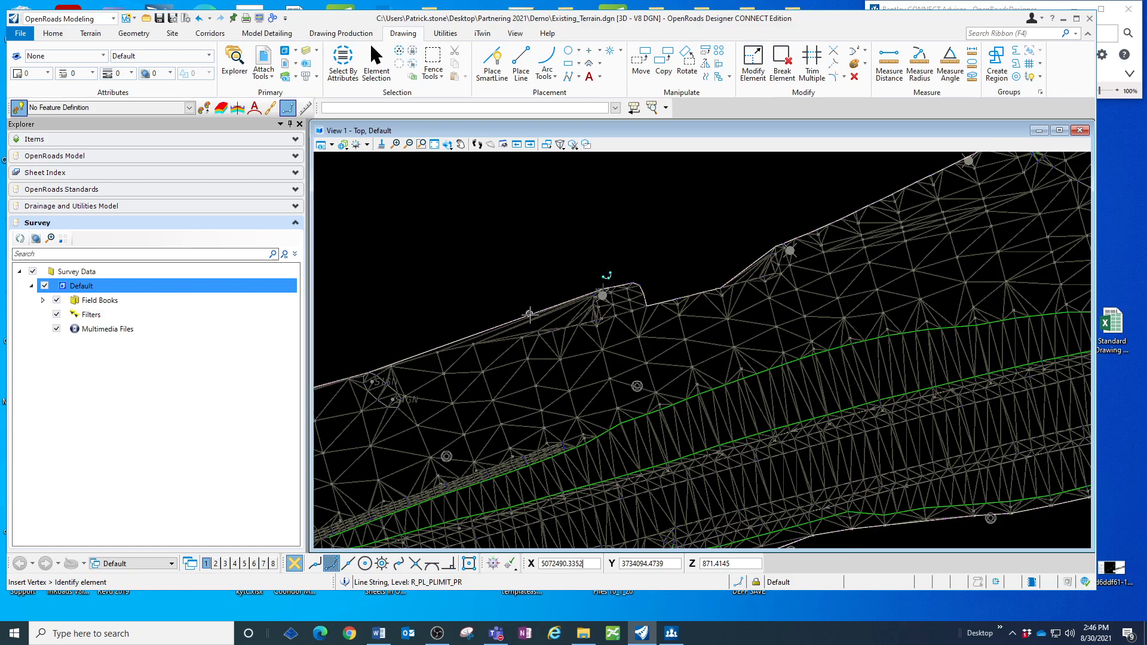
pyautogui.click(529, 313)
pyautogui.scroll(4, 605, 292)
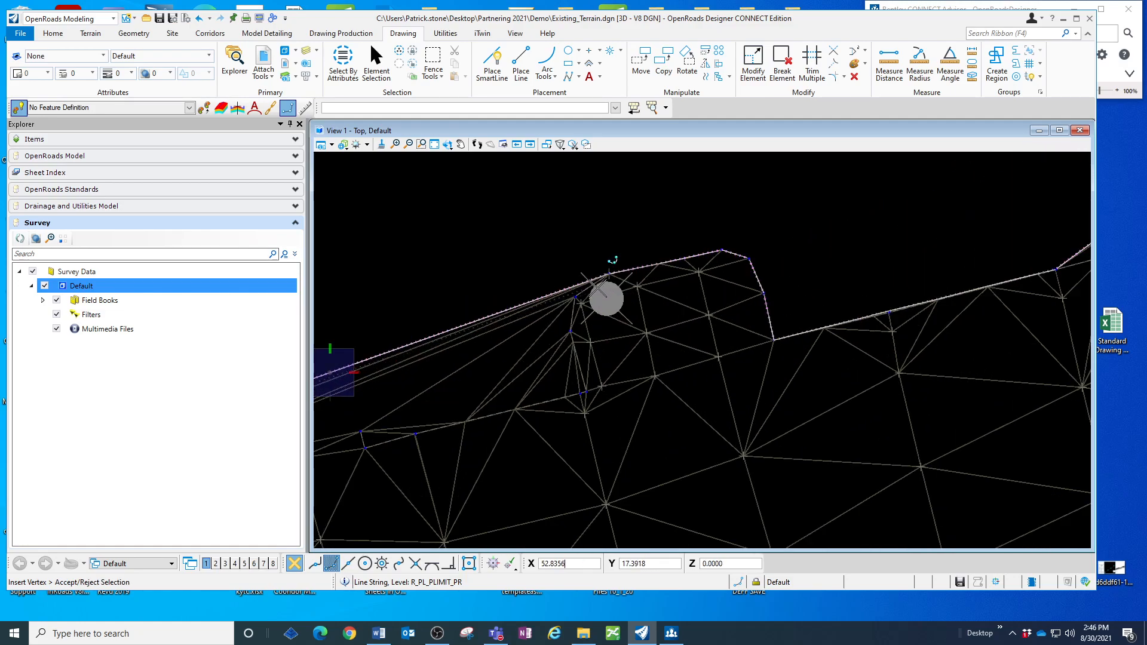
pyautogui.click(576, 297)
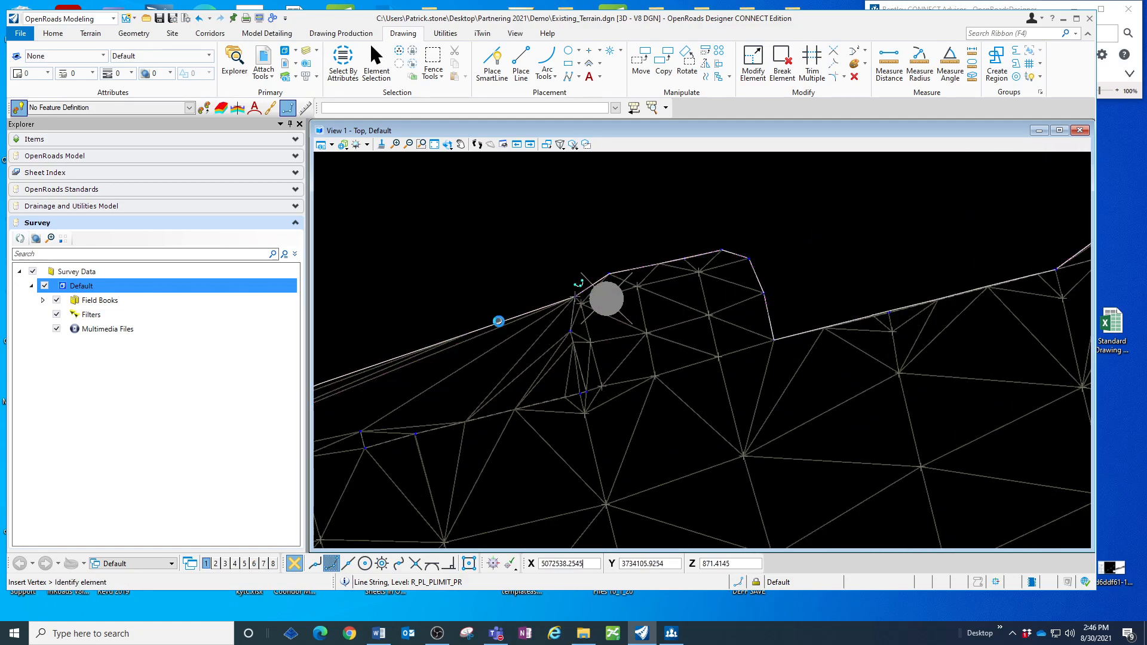
pyautogui.click(499, 322)
pyautogui.click(569, 330)
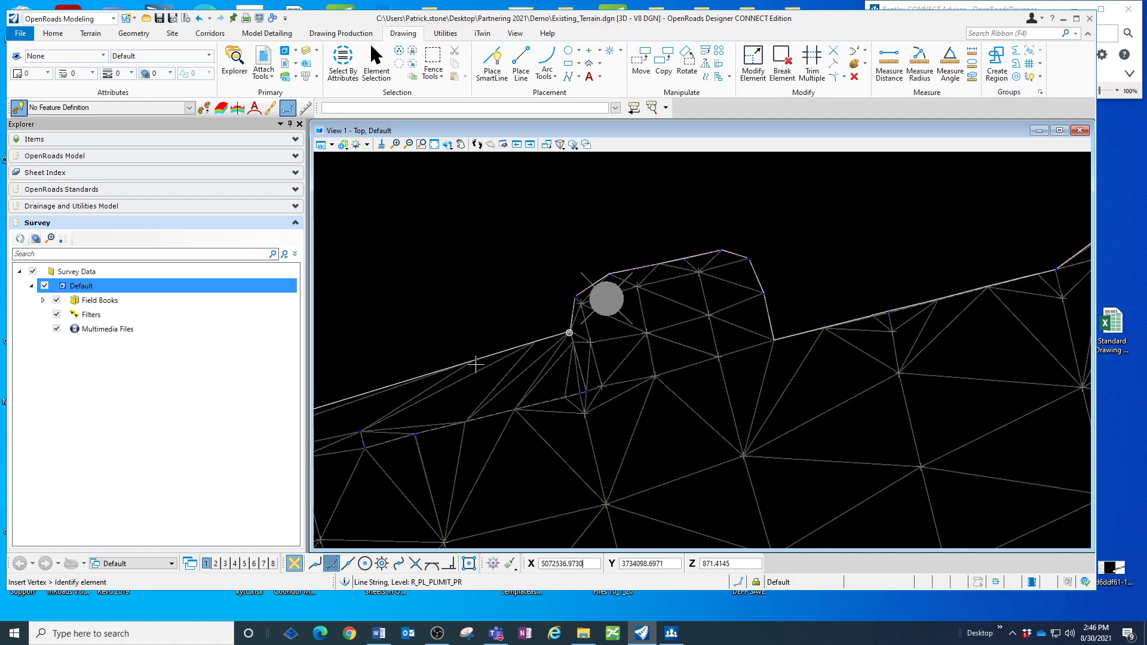
pyautogui.click(458, 363)
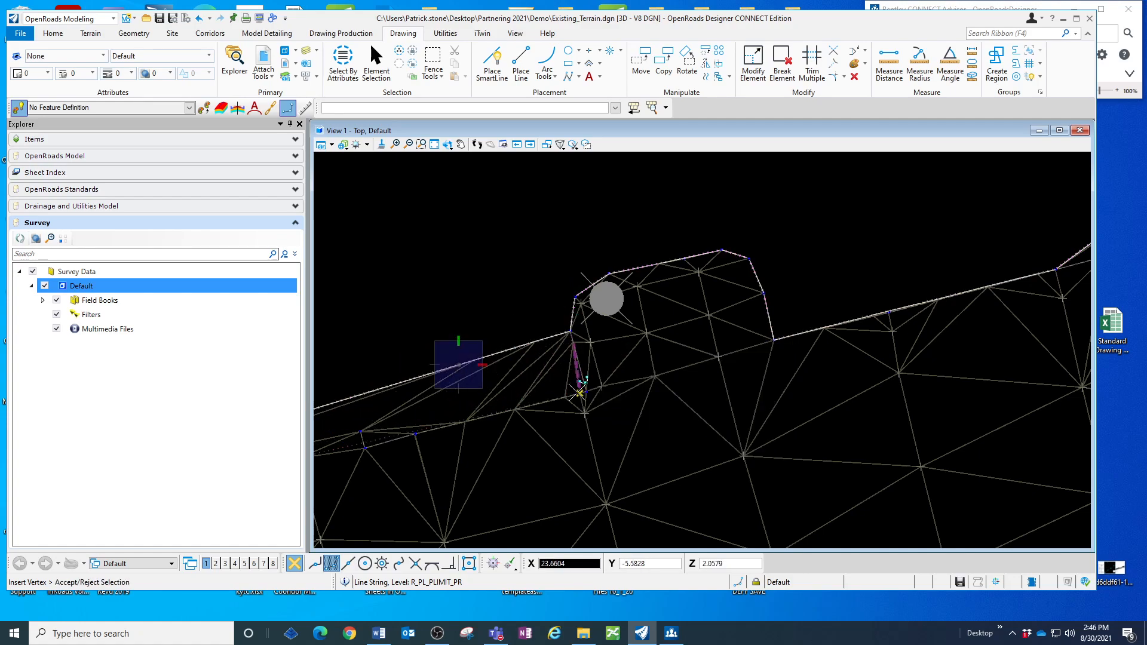
pyautogui.click(578, 392)
pyautogui.scroll(-6, 428, 286)
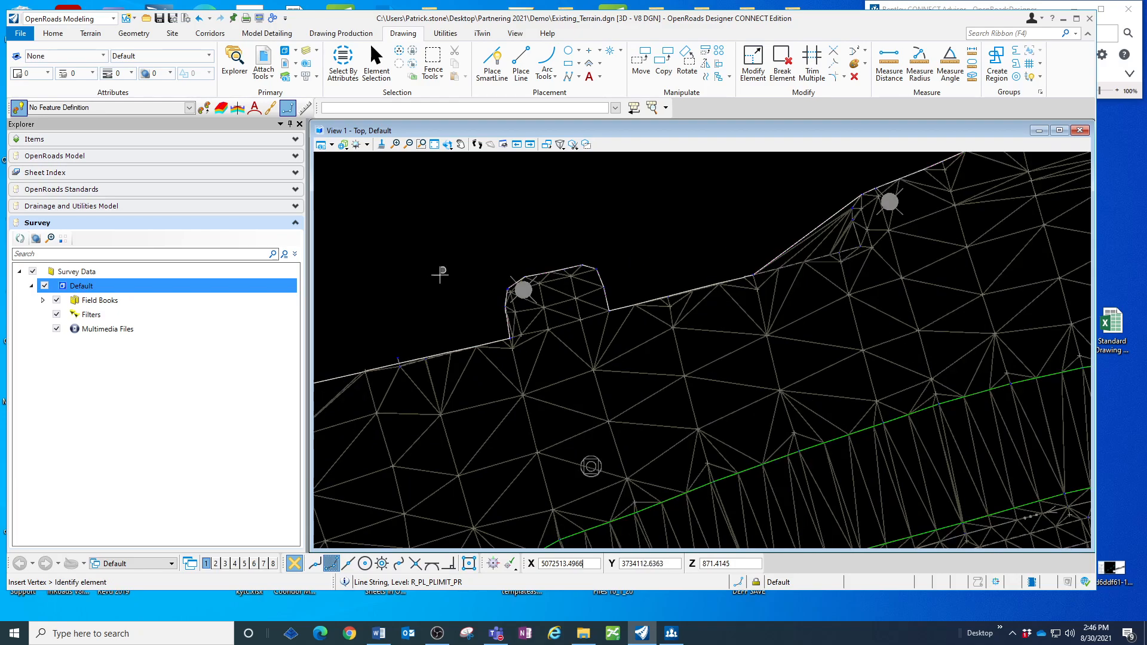
# Activate the survey processing rules for the Default survey data and accept revisiting all elements
pyautogui.scroll(-2, 728, 275)
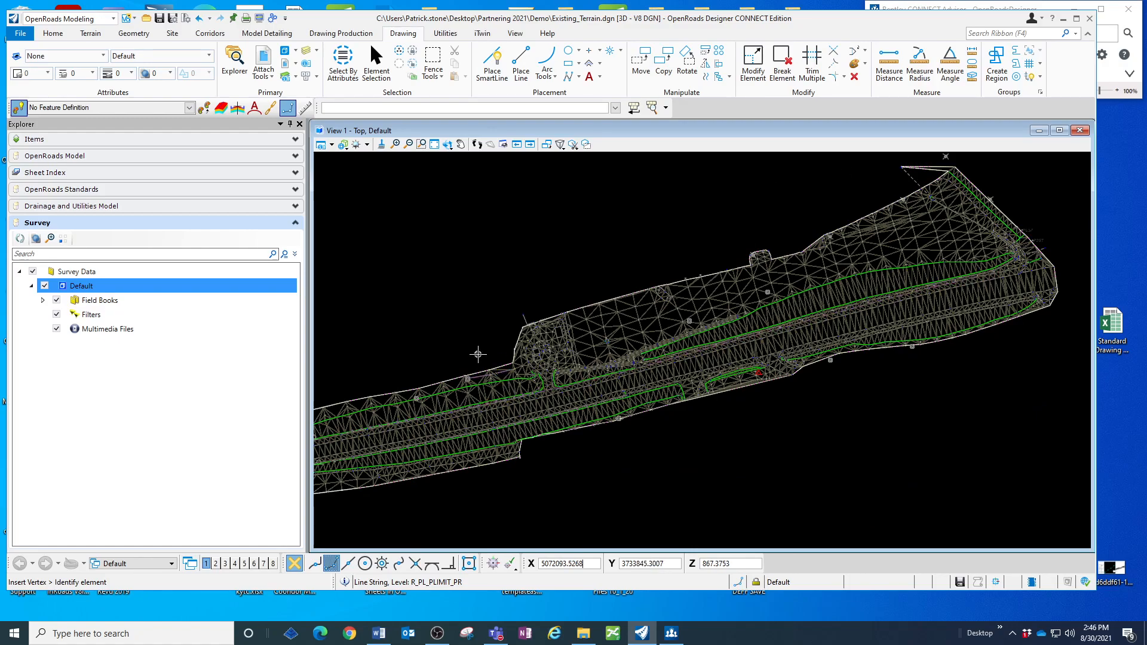
pyautogui.scroll(-2, 542, 312)
pyautogui.moveTo(545, 418); pyautogui.dragTo(731, 398, button='middle')
pyautogui.moveTo(540, 464); pyautogui.dragTo(664, 446, button='middle')
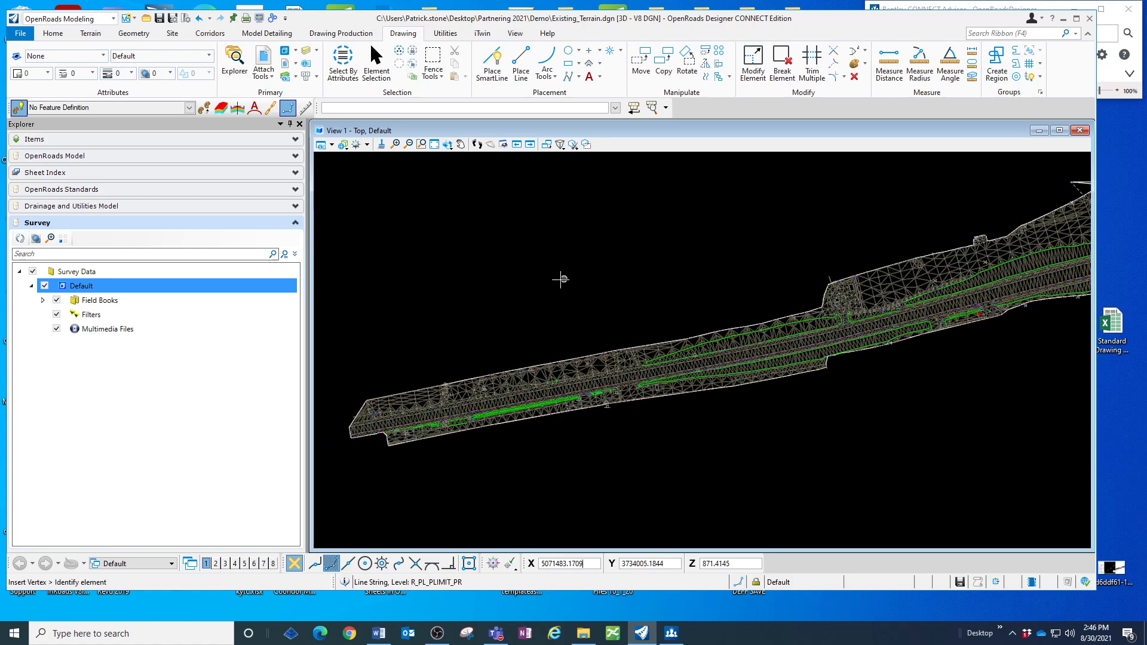
pyautogui.click(79, 287)
pyautogui.rightClick(81, 289)
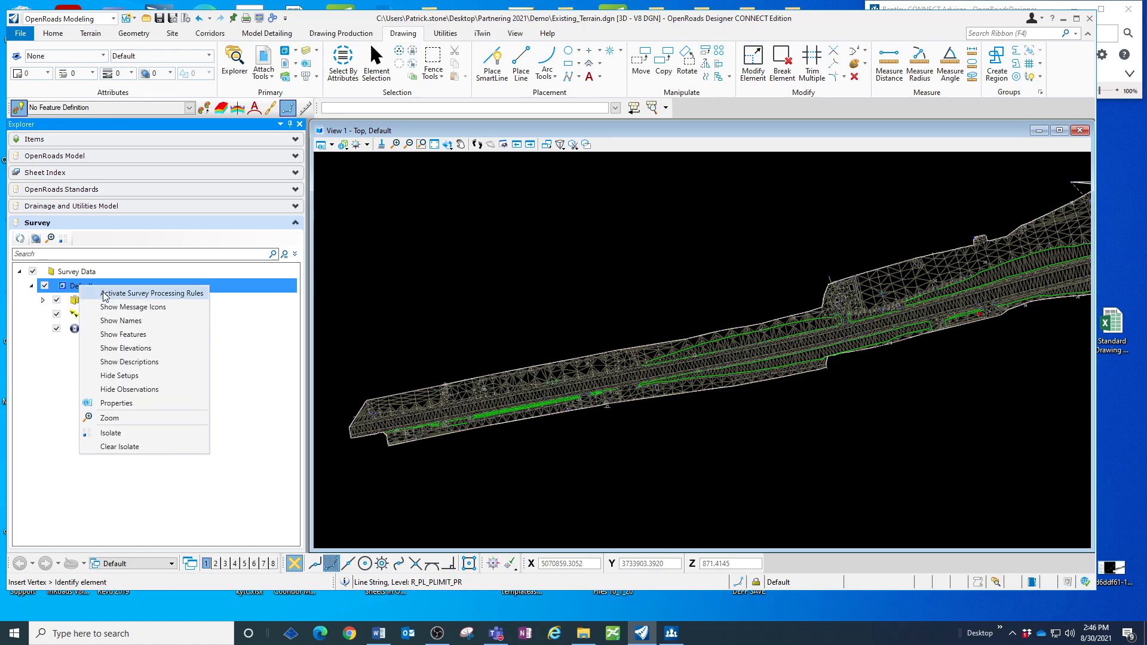
pyautogui.click(104, 294)
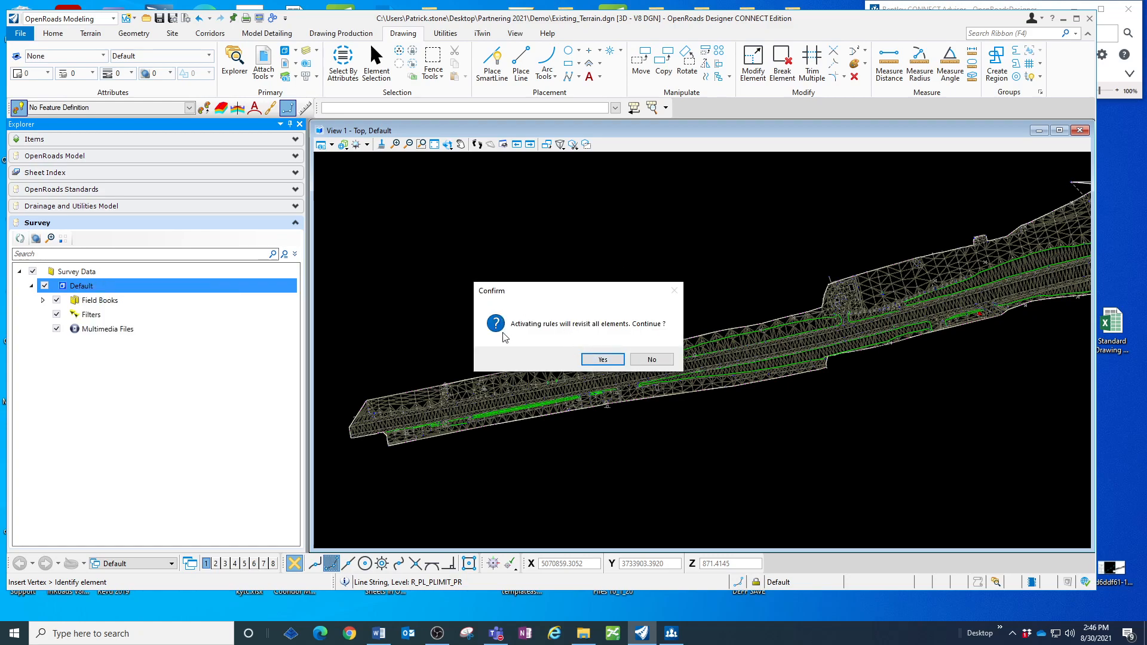
pyautogui.click(606, 362)
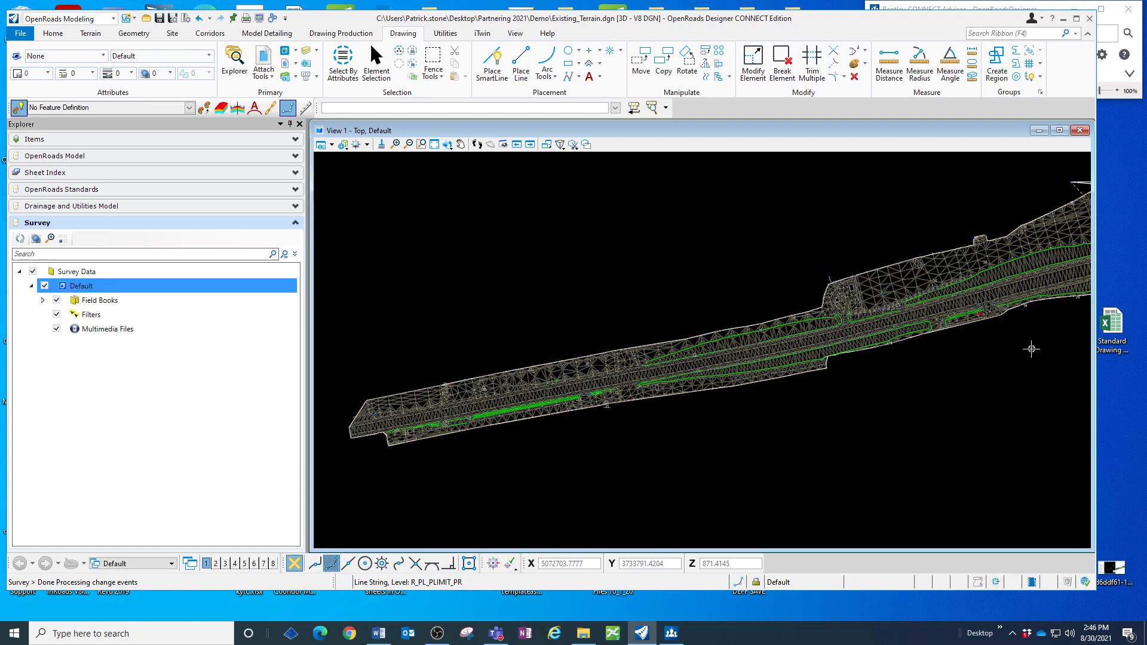
# Examine the processed terrain and its boundary from the eastern end to the western end
pyautogui.moveTo(992, 347); pyautogui.dragTo(808, 453, button='middle')
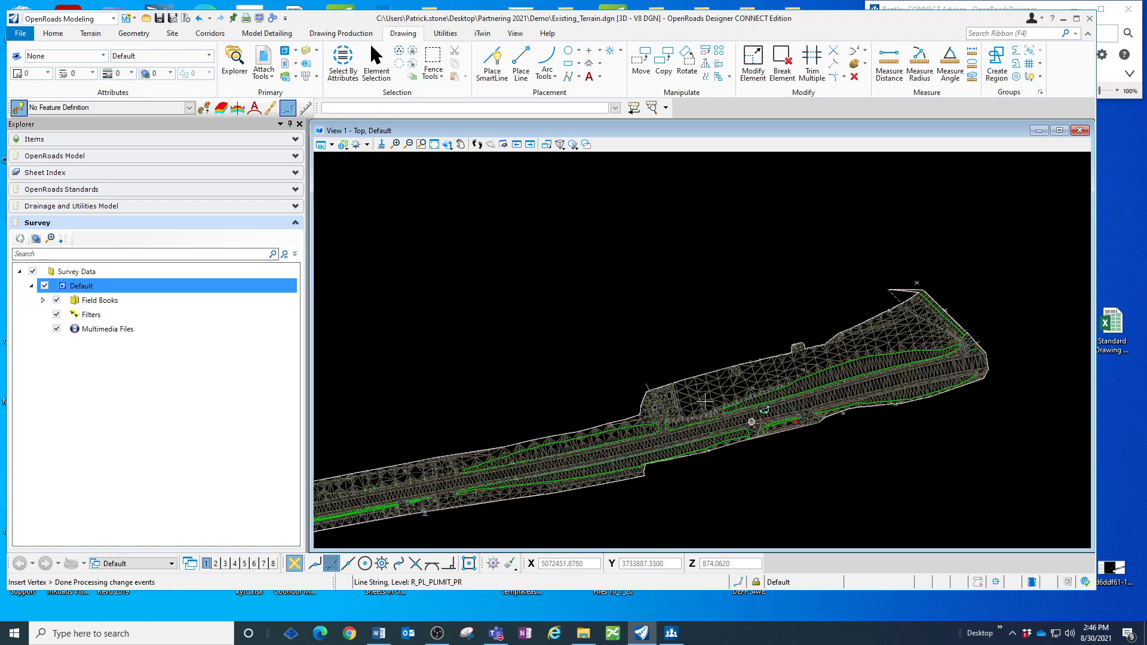
pyautogui.scroll(2, 840, 333)
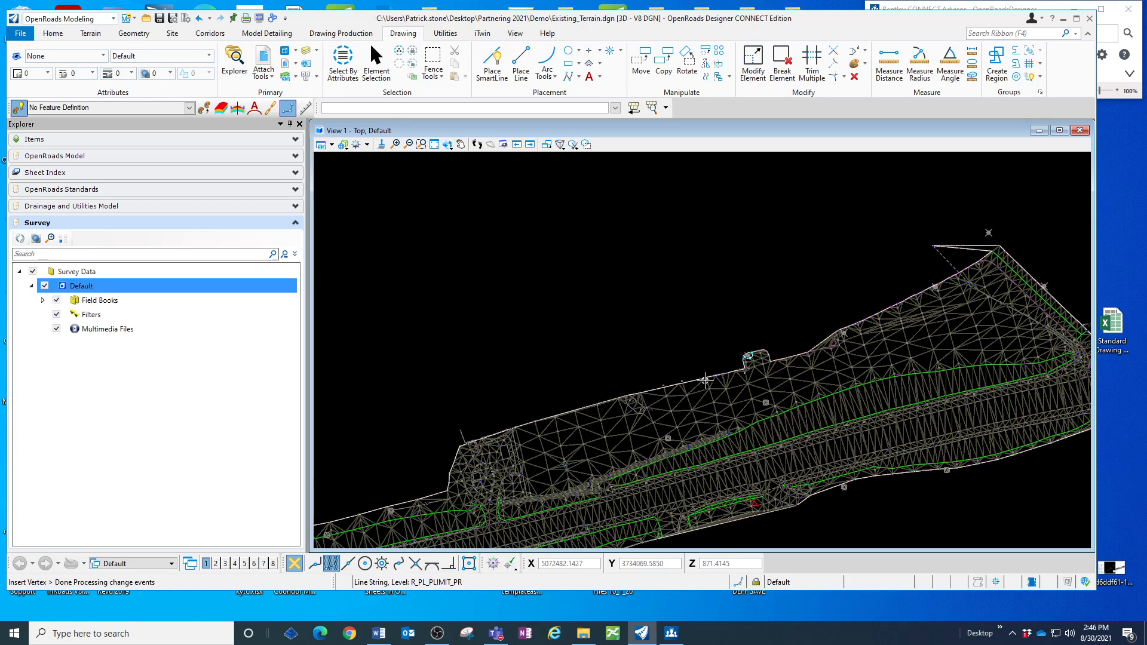
pyautogui.scroll(-1, 624, 300)
pyautogui.scroll(-1, 624, 300)
pyautogui.moveTo(495, 309); pyautogui.dragTo(675, 218, button='middle')
pyautogui.scroll(-2, 610, 246)
pyautogui.moveTo(460, 289); pyautogui.dragTo(653, 257, button='middle')
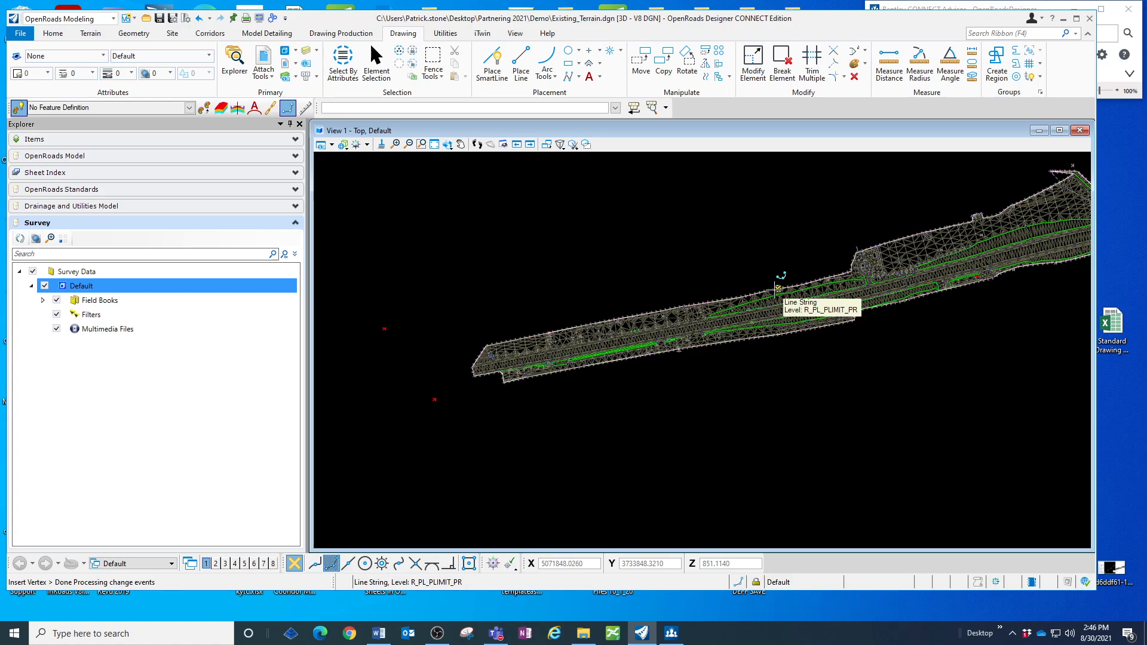
pyautogui.moveTo(774, 259); pyautogui.dragTo(672, 286, button='middle')
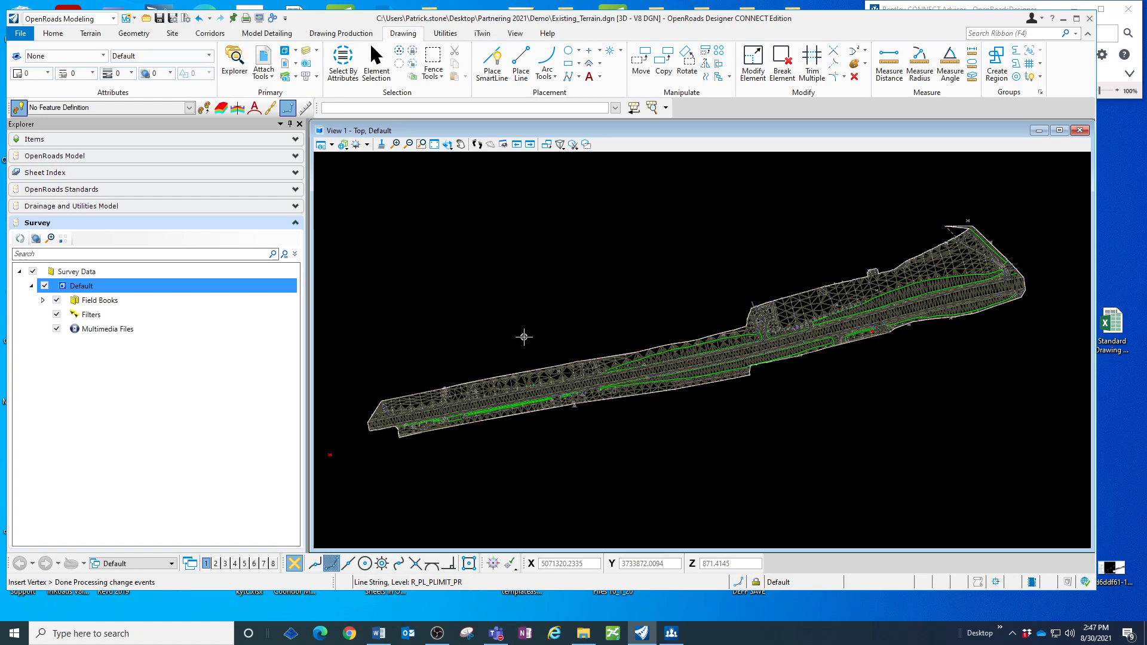
pyautogui.scroll(-1, 537, 266)
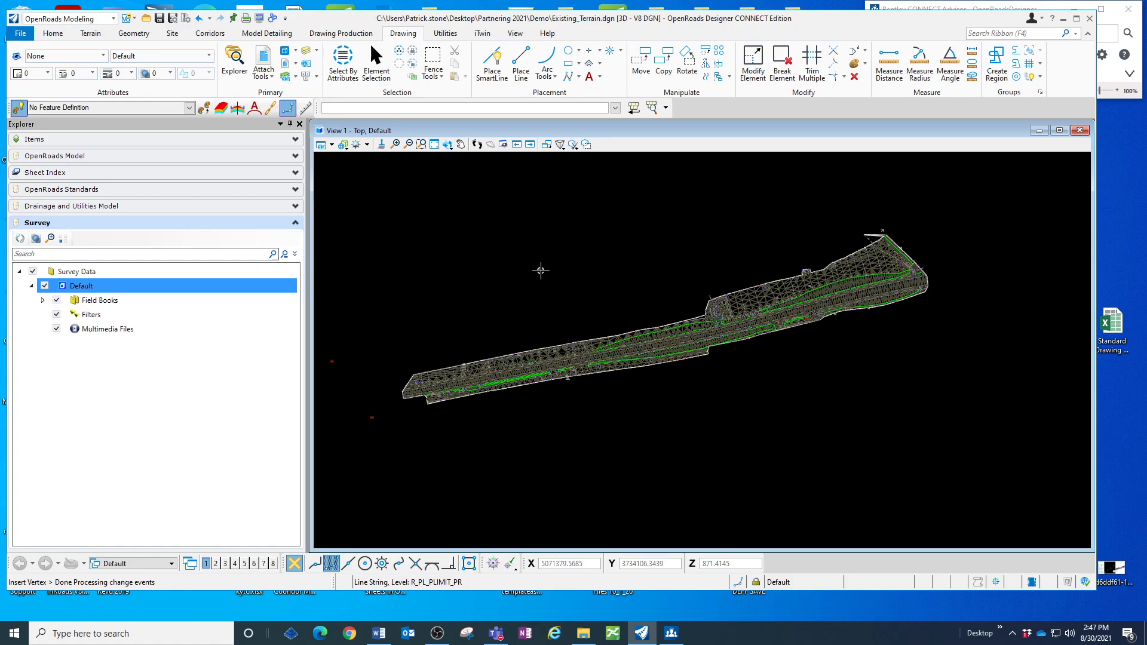